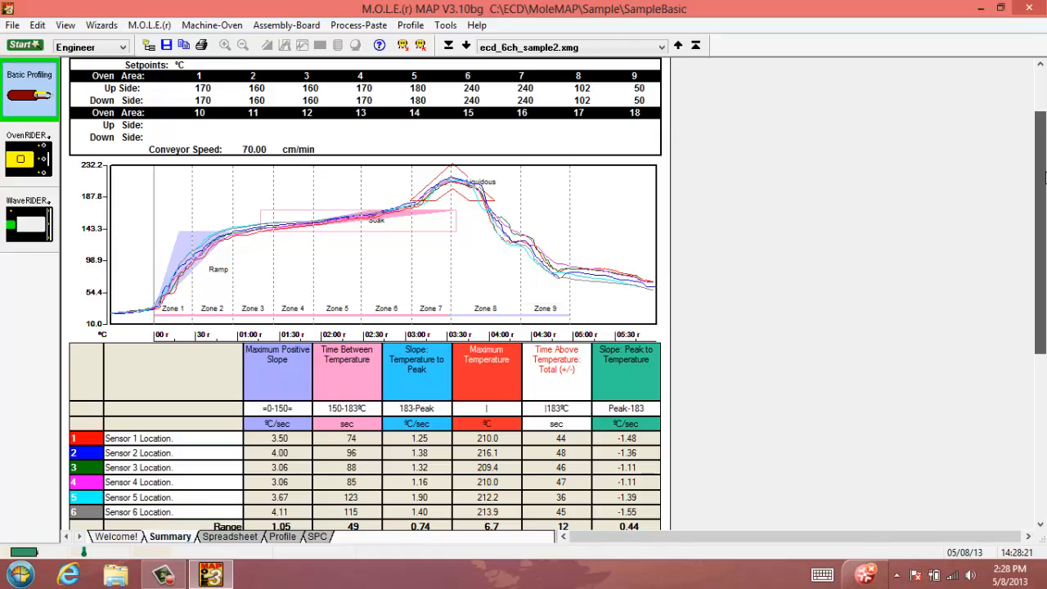
Step: Load the BLANK SUMMARY.tsu template into the Summary page
drag(1042, 173, 1042, 118)
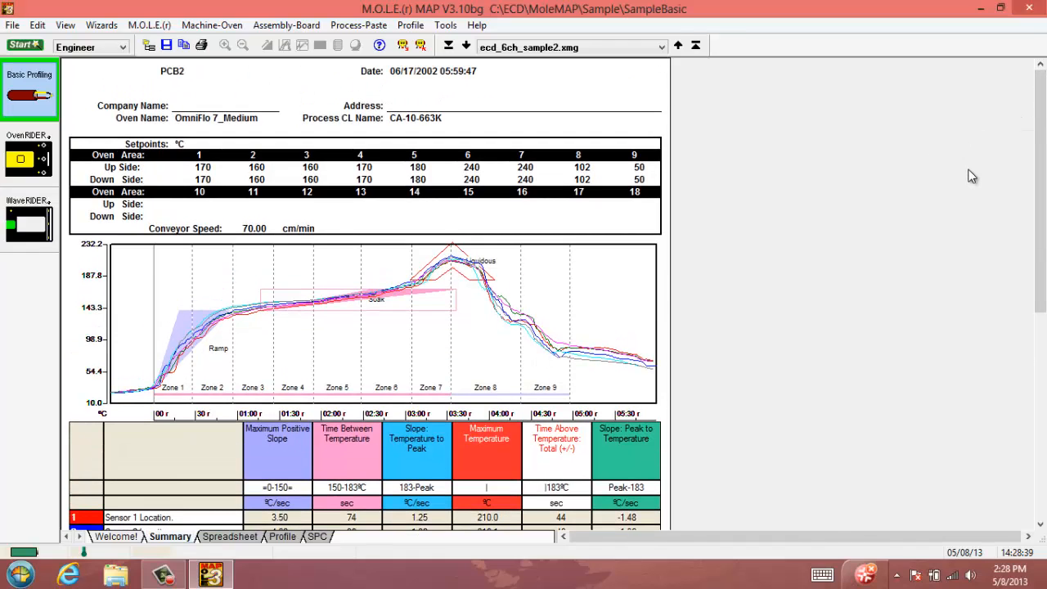
right_click(302, 91)
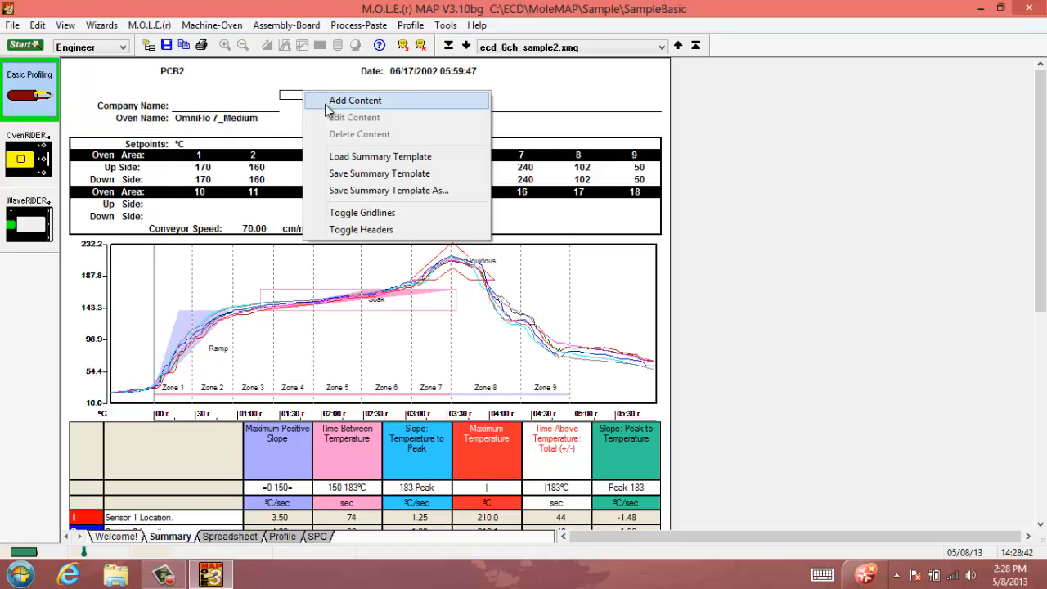
click(342, 156)
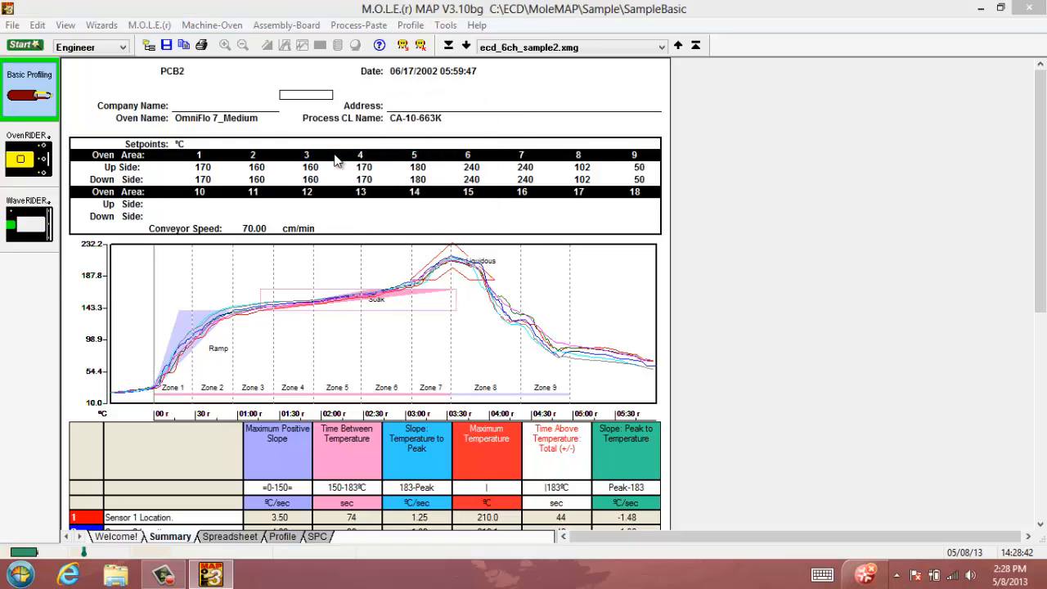
click(244, 142)
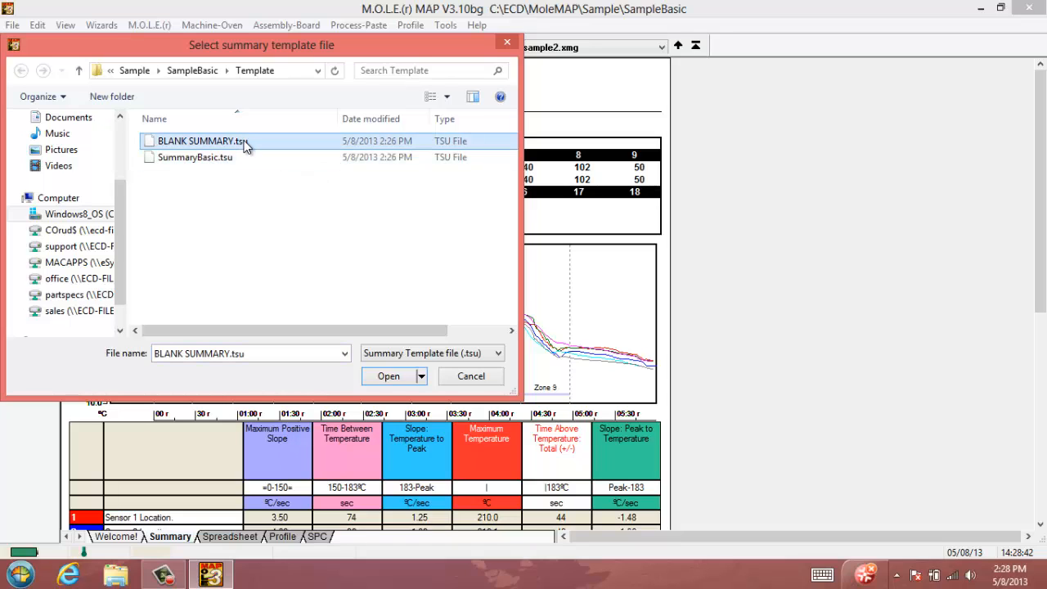
click(392, 378)
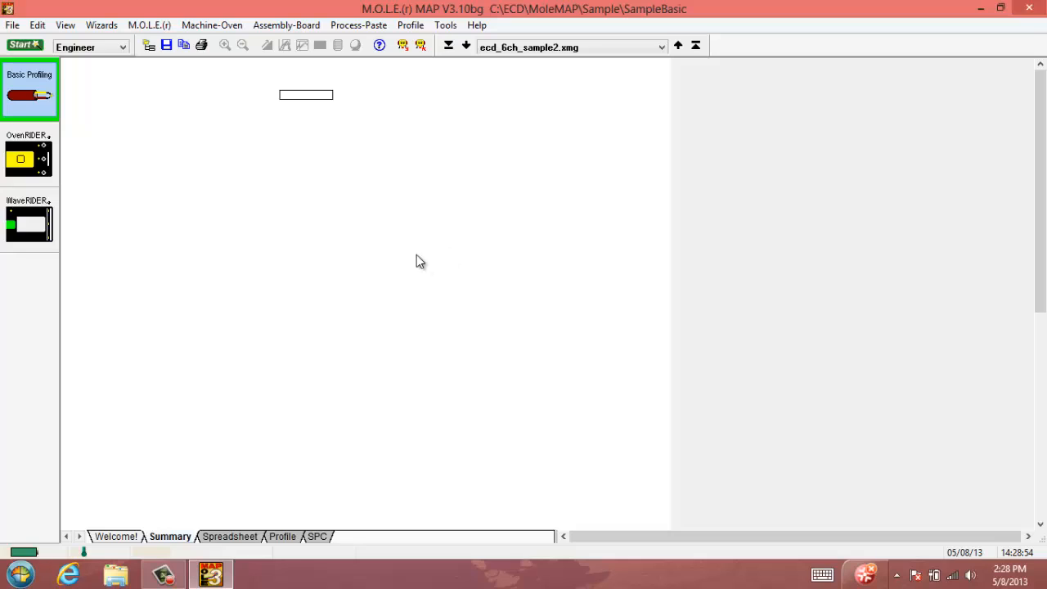
Step: Turn on the gridlines and the row and column headers on the blank summary sheet
right_click(247, 148)
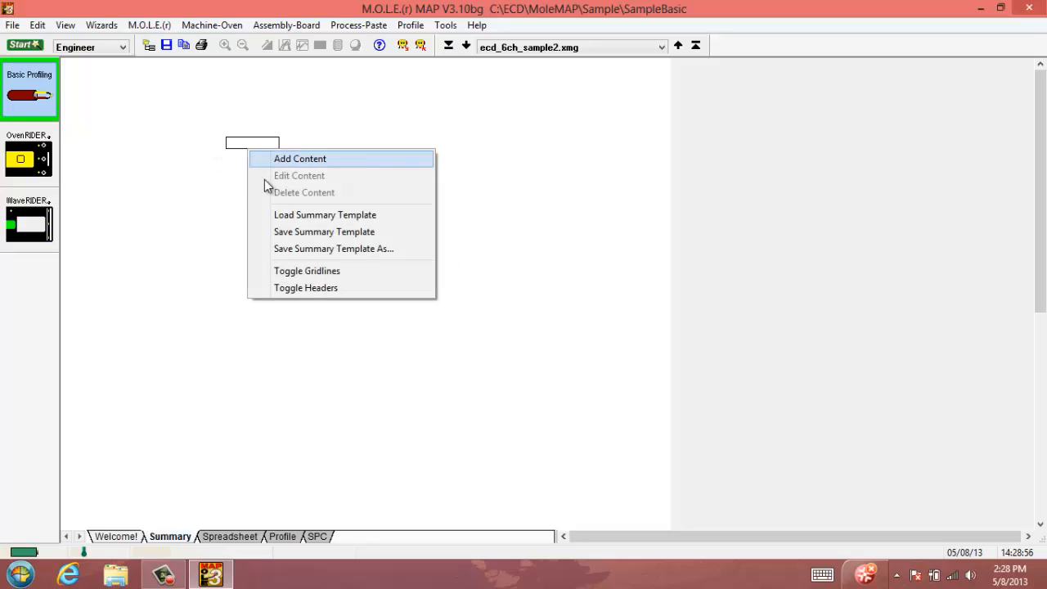
click(296, 278)
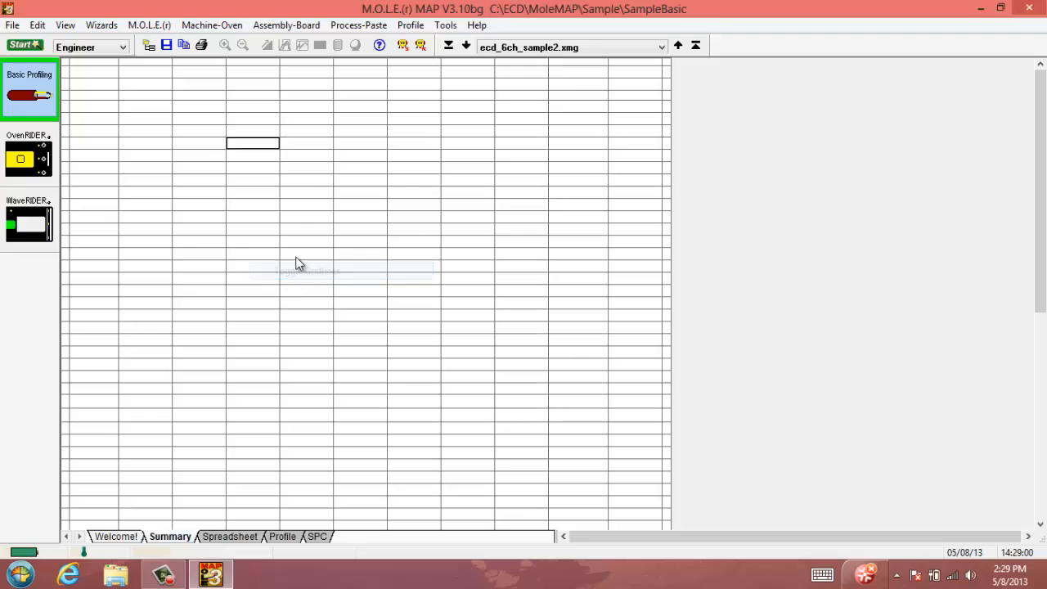
right_click(303, 185)
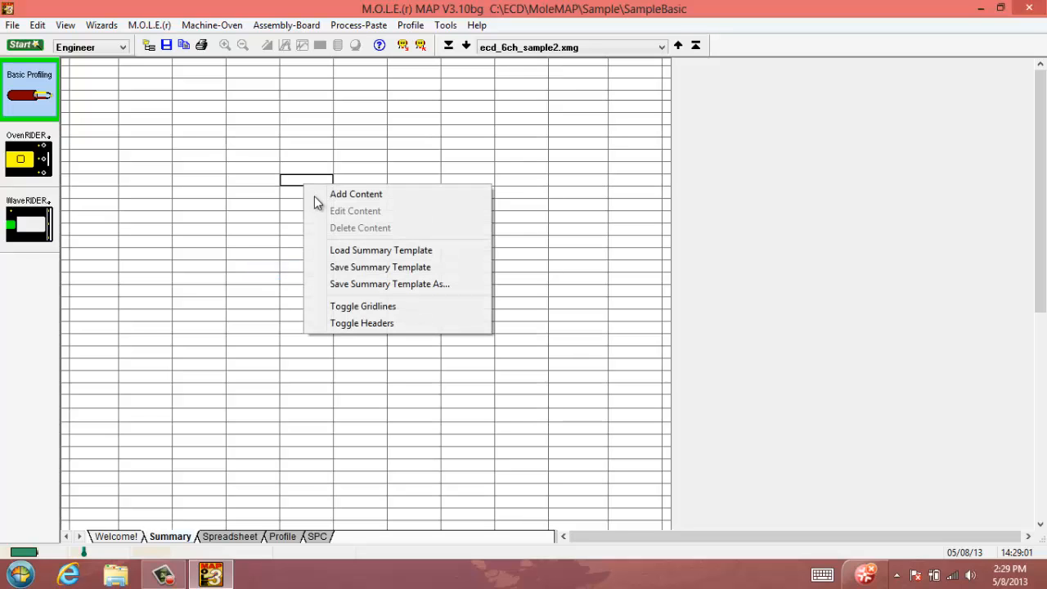
click(359, 322)
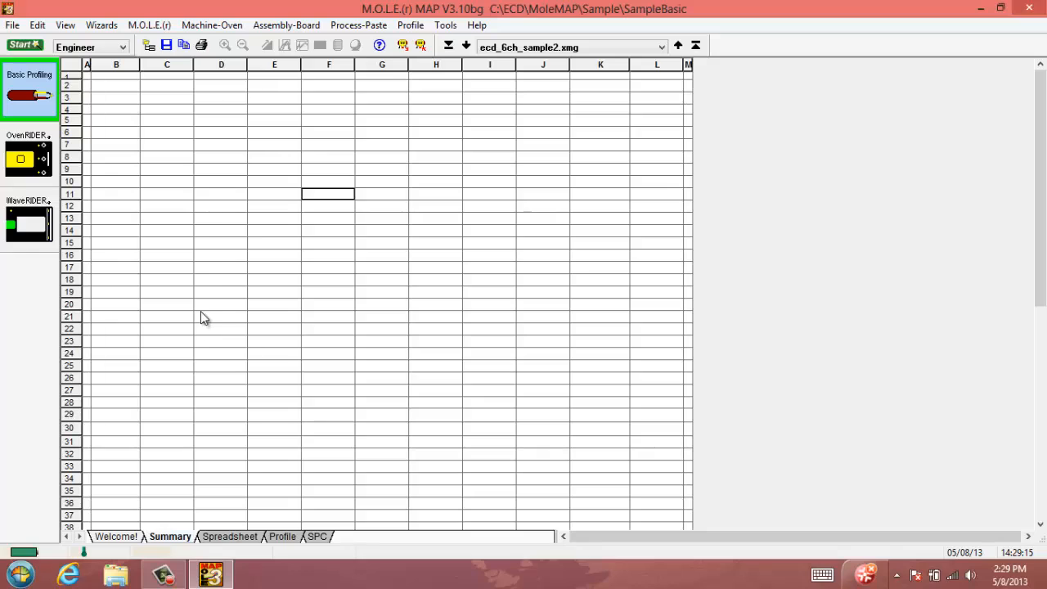
Step: Add content to cells B2 to C6 using the Special Values category with Image File as the graphic
drag(123, 85, 171, 136)
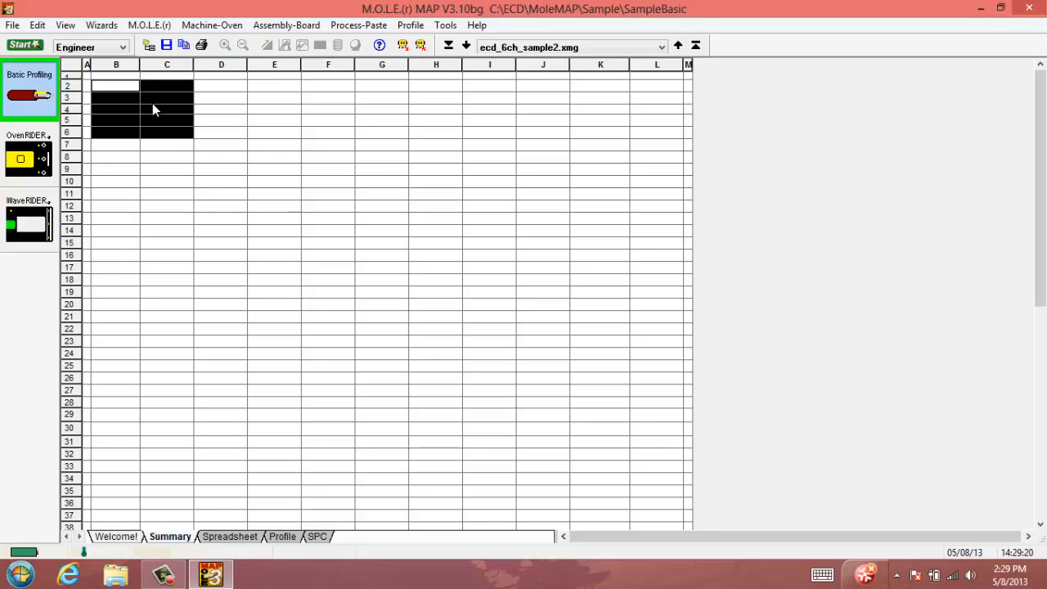
right_click(157, 96)
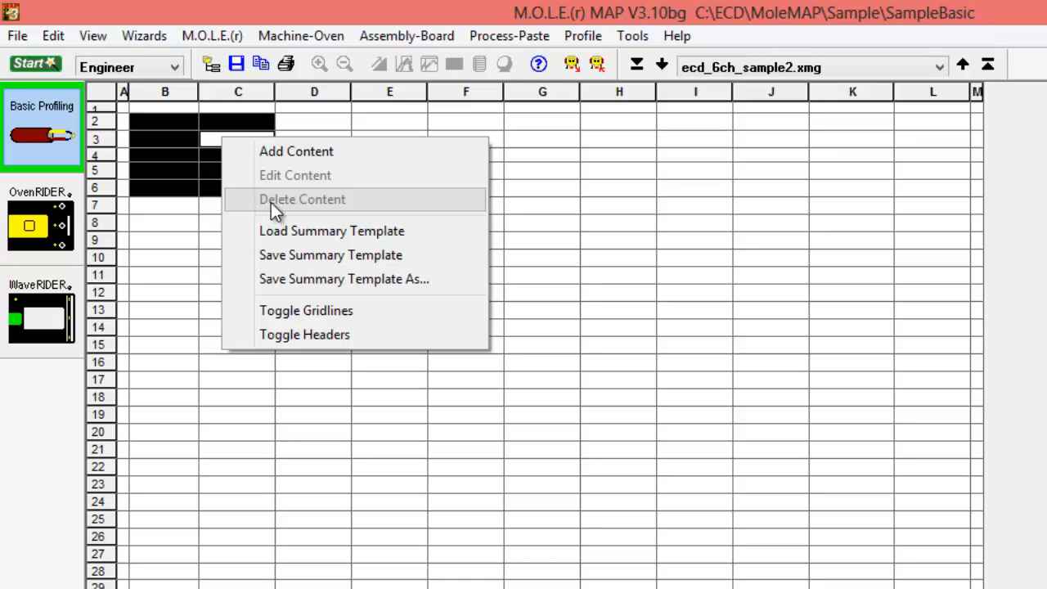
click(317, 155)
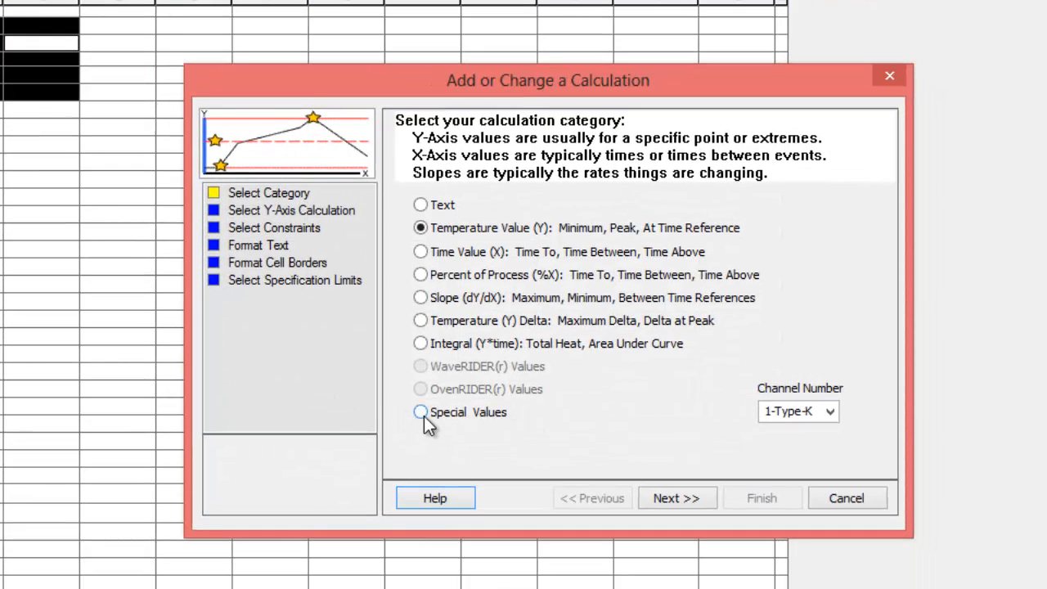
click(421, 413)
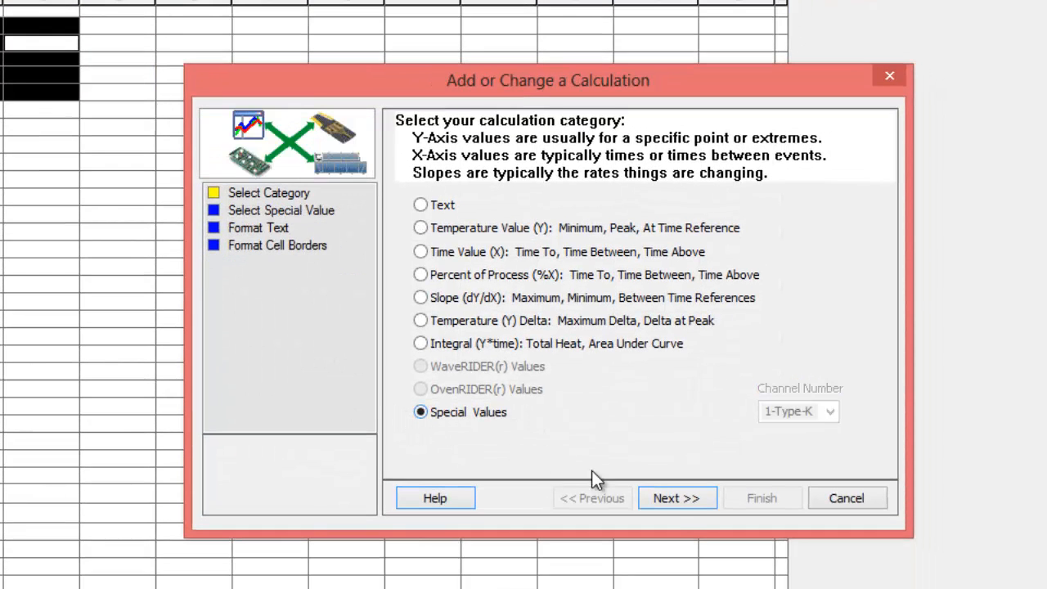
click(677, 499)
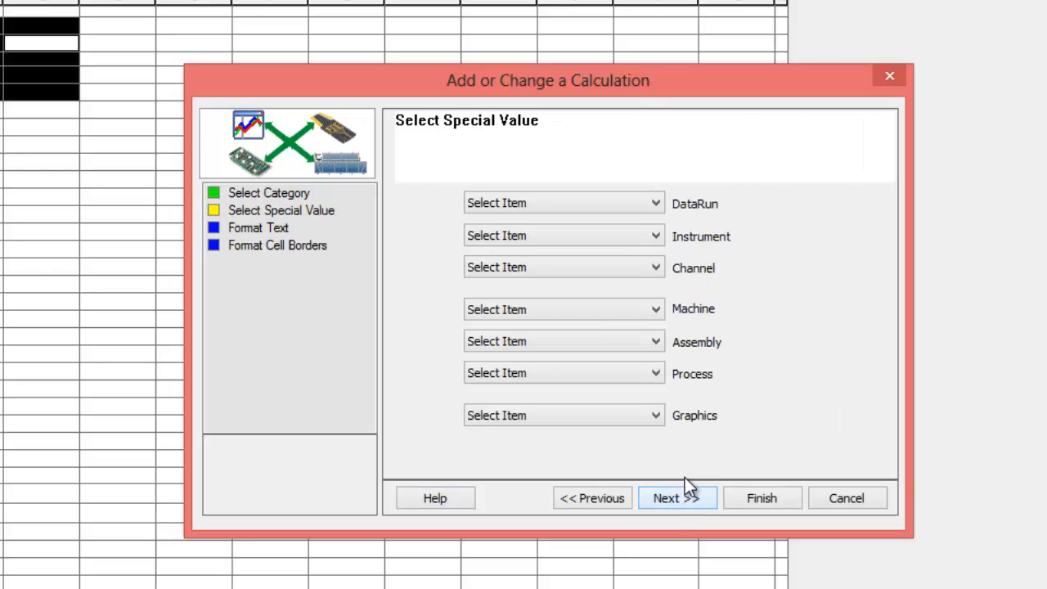
click(655, 415)
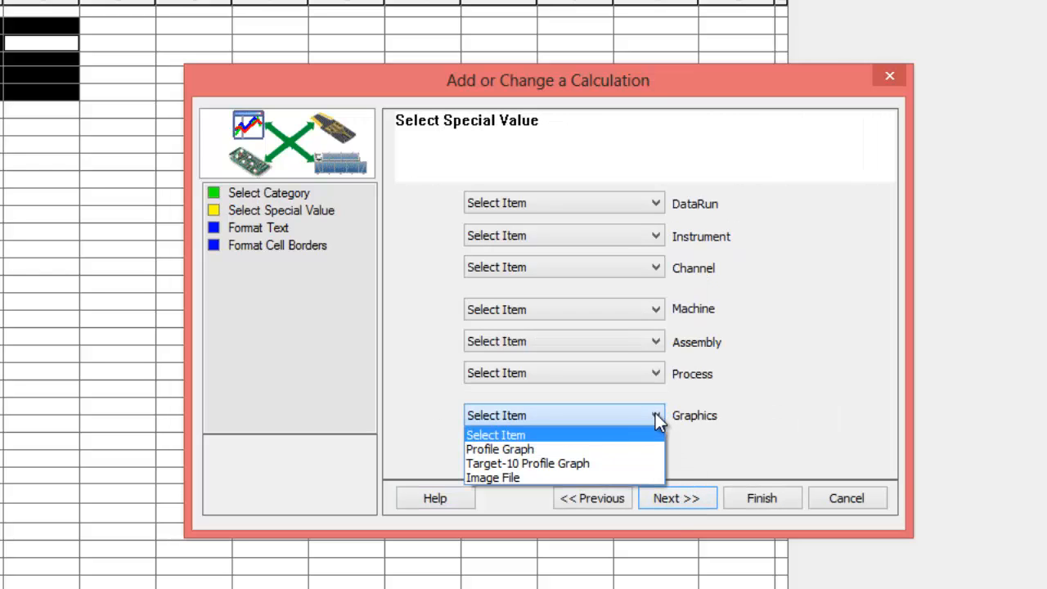
click(591, 478)
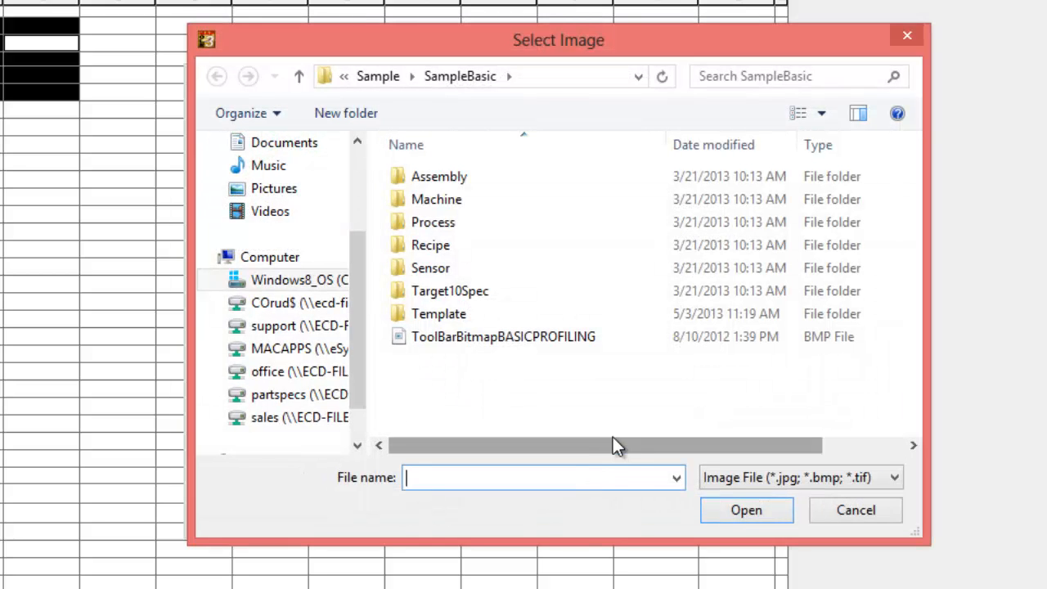
Step: Choose the white-background ecd-logo image from the Pictures library and finish placing it on the summary
click(274, 194)
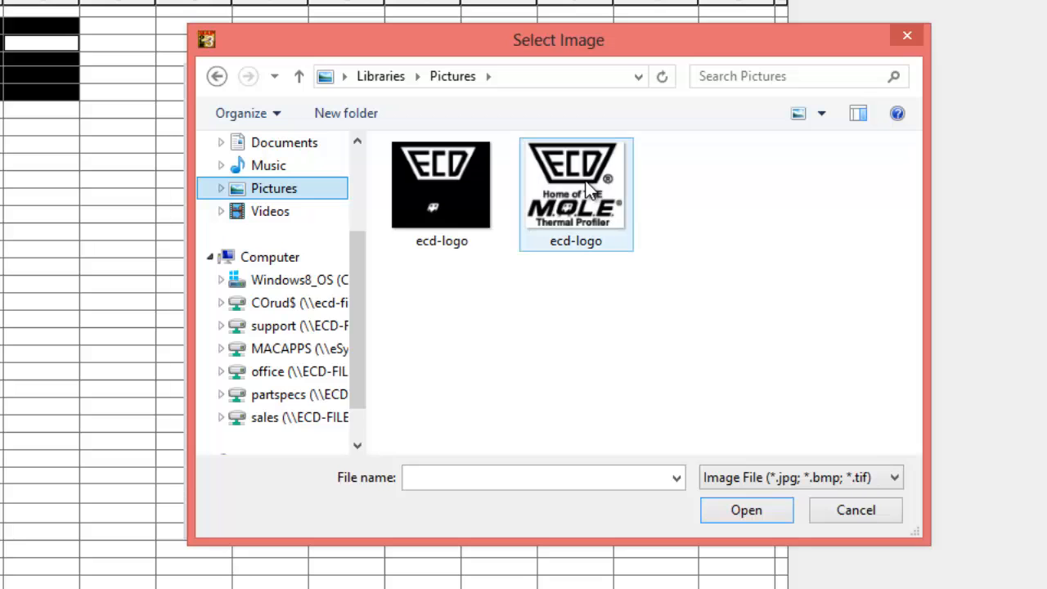
click(544, 187)
click(767, 513)
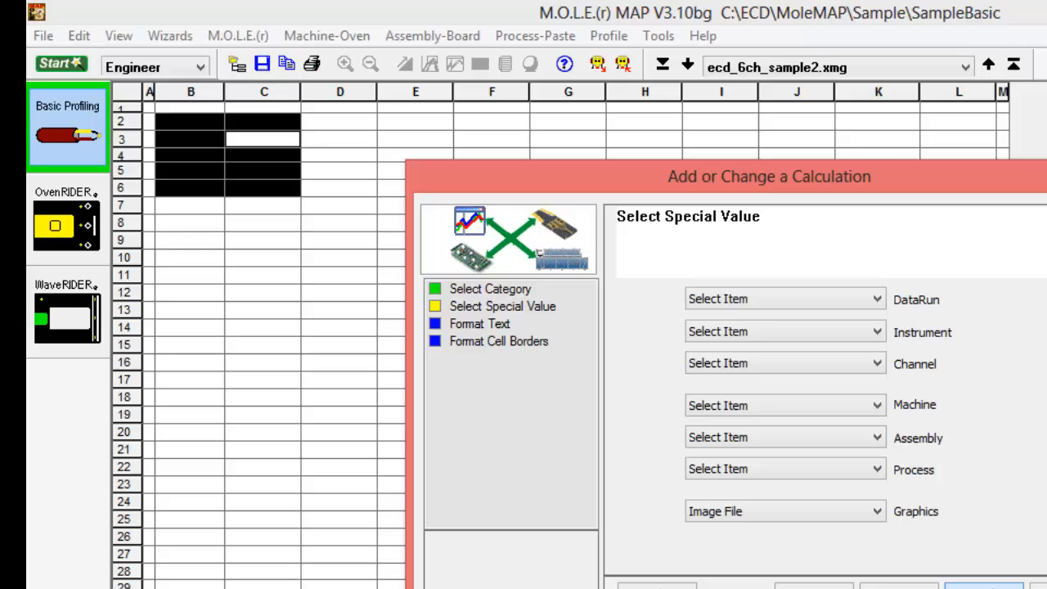
click(765, 498)
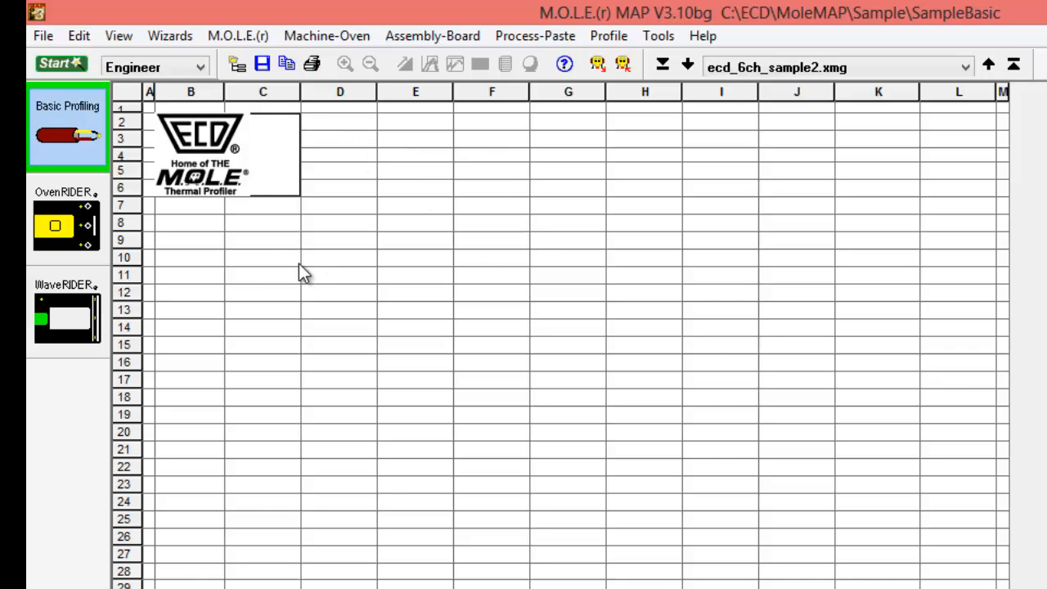
Step: Insert a Profile Graph from the Special Values graphics into cells C8 to K20
click(295, 223)
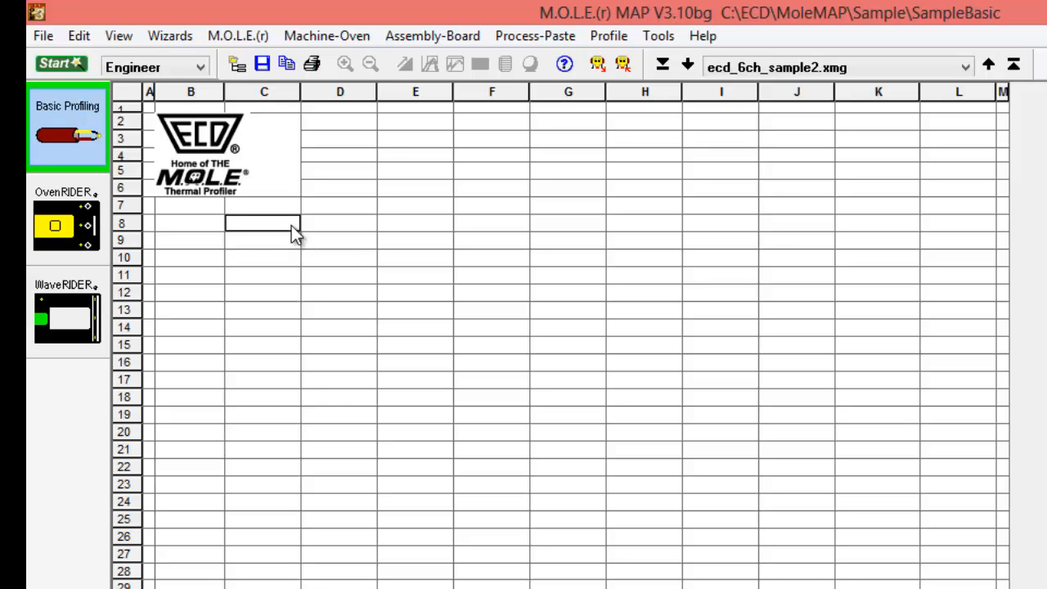
drag(292, 227, 878, 431)
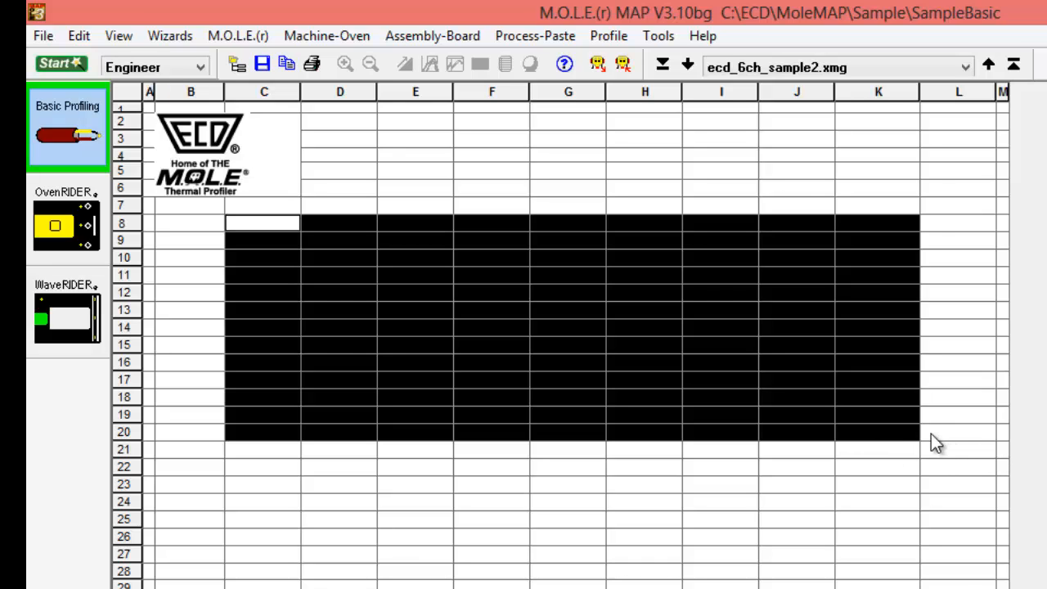
right_click(484, 335)
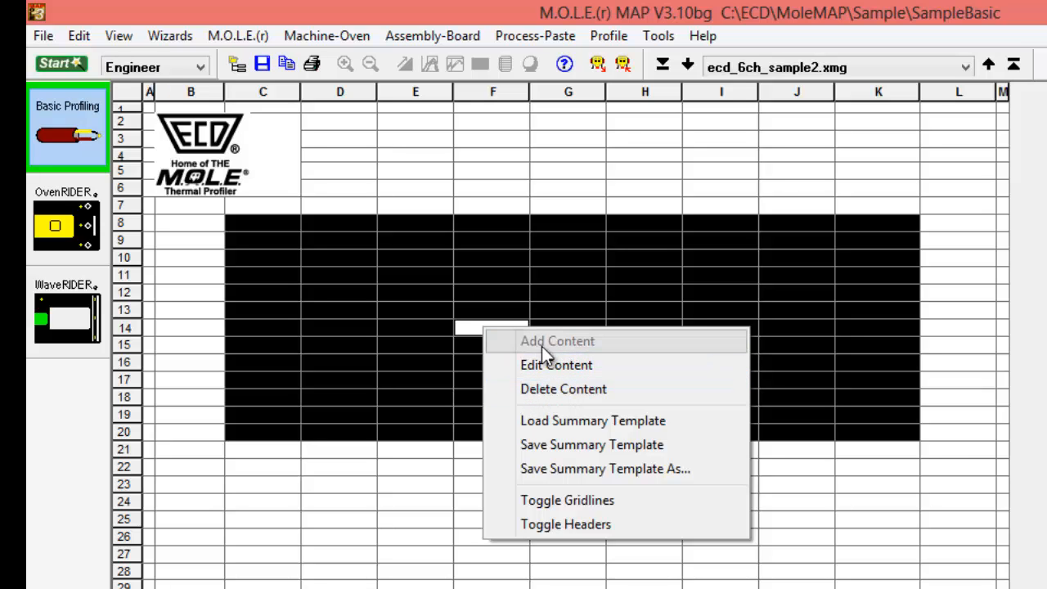
click(273, 226)
right_click(273, 227)
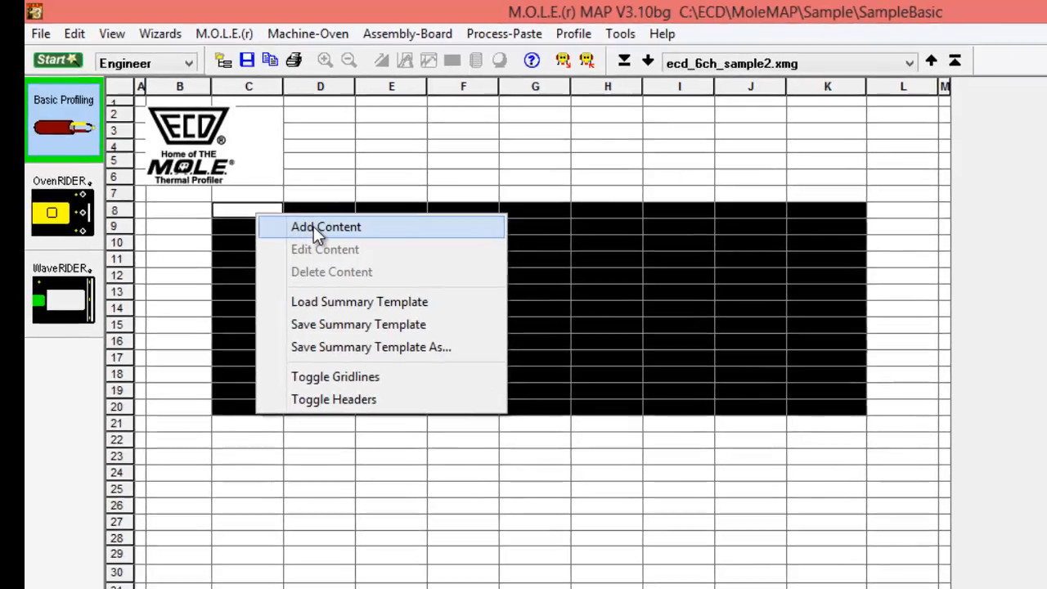
click(333, 240)
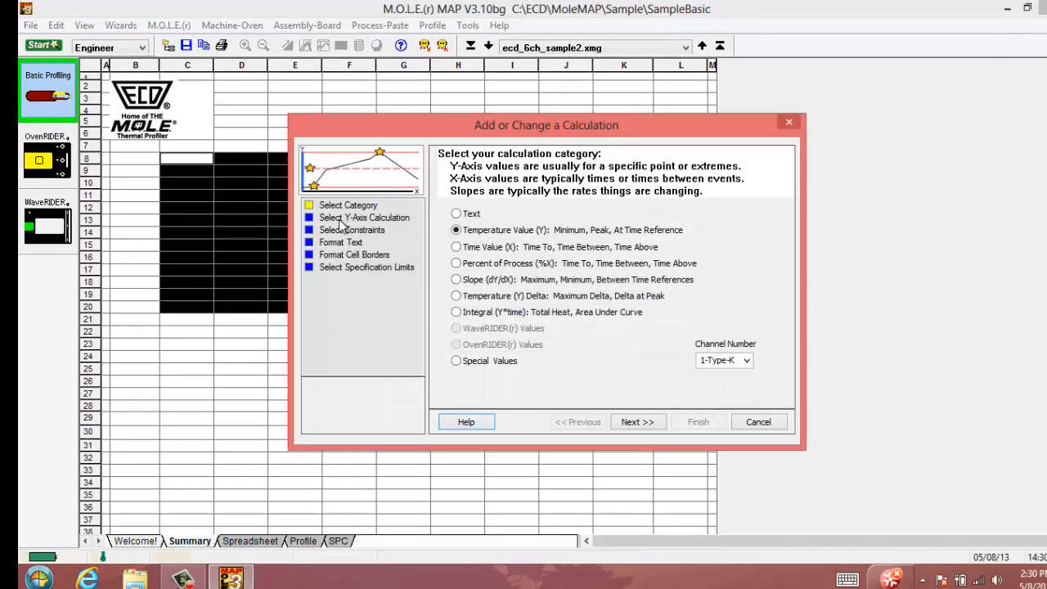
click(458, 362)
click(629, 425)
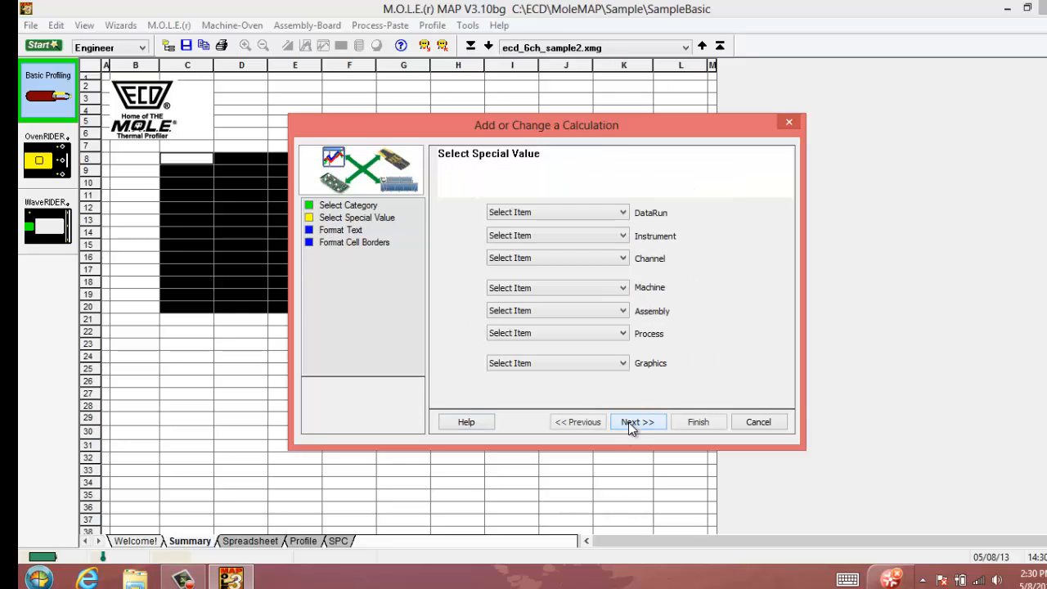
click(624, 363)
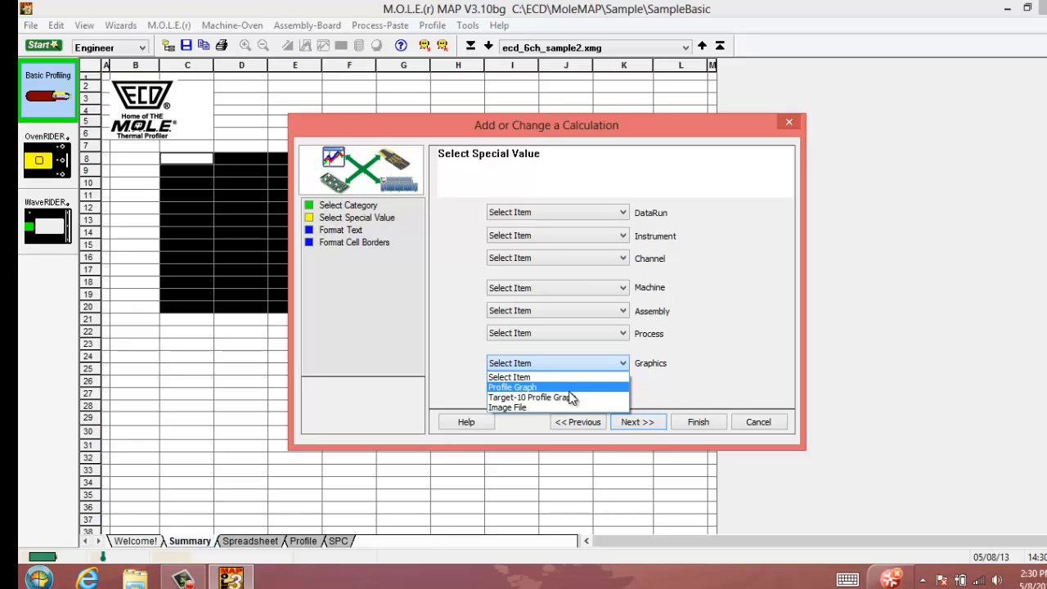
click(569, 390)
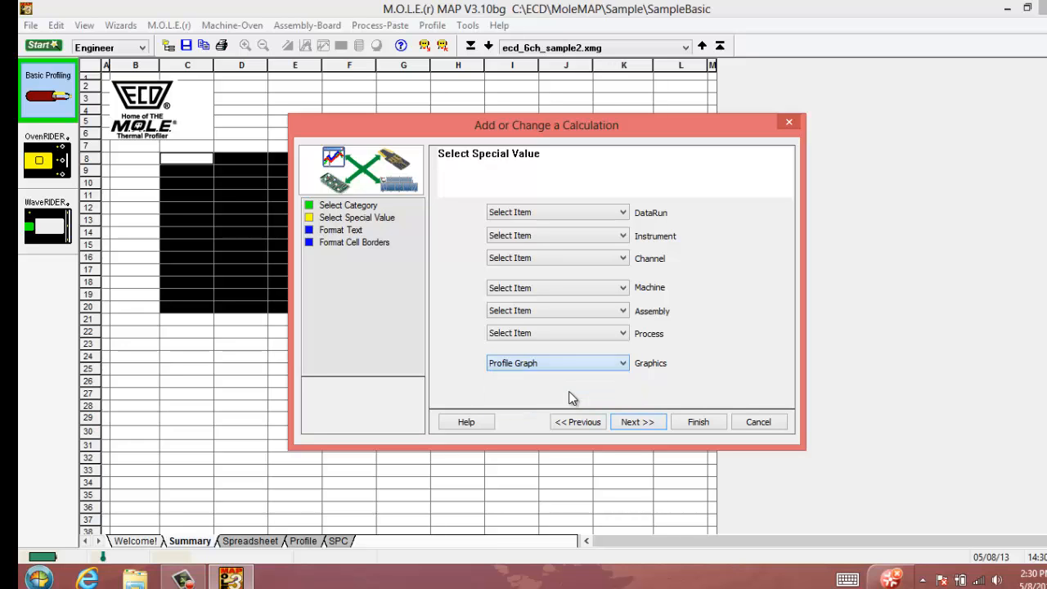
click(698, 422)
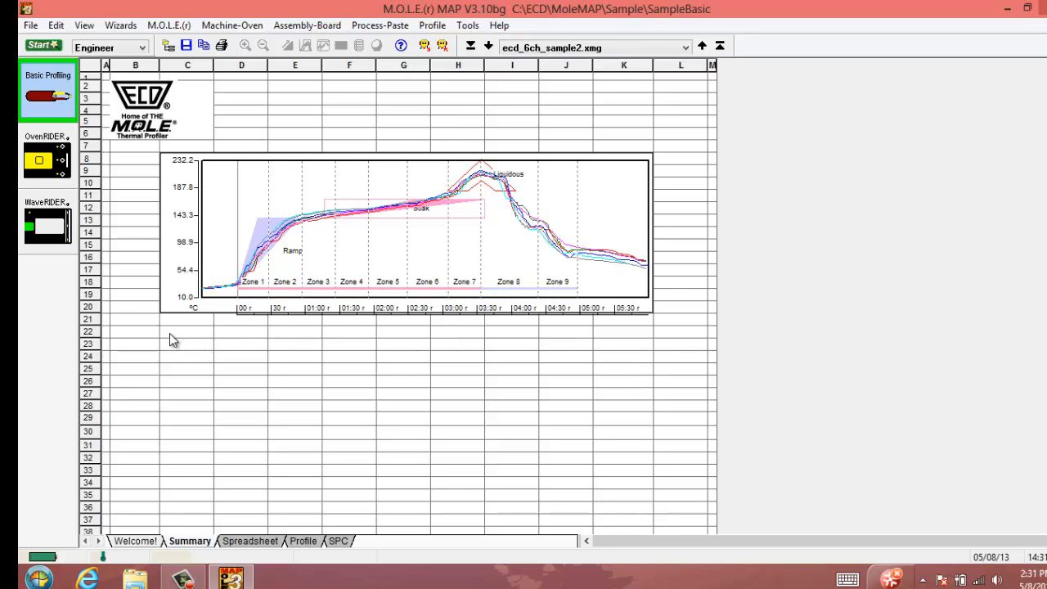
Step: Insert a KPI Data Table from the DataRun special values into cells C22 to K31
drag(170, 336, 615, 448)
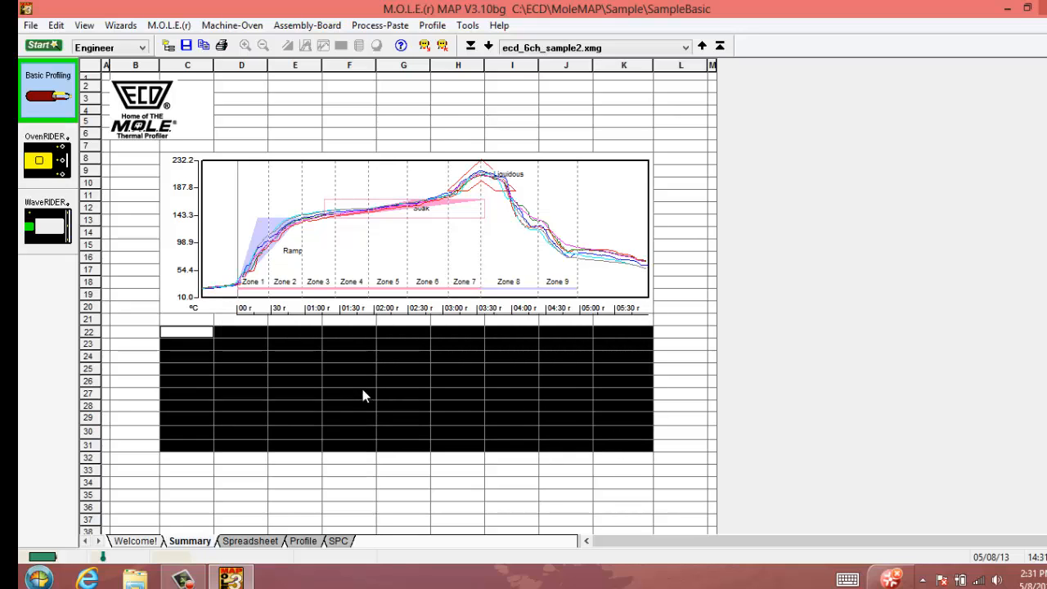
right_click(196, 329)
click(250, 341)
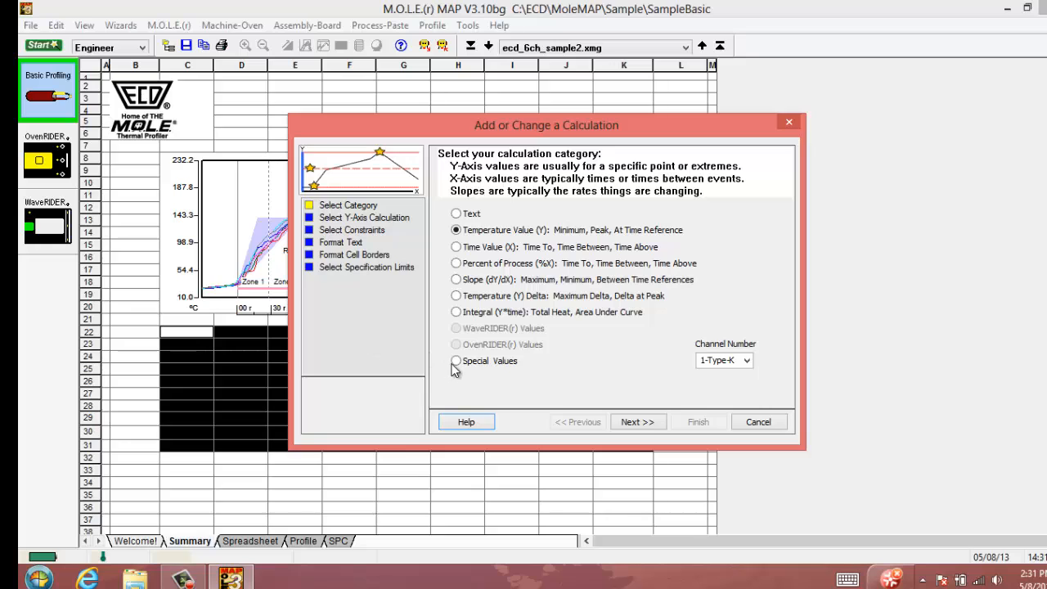
click(456, 361)
click(633, 420)
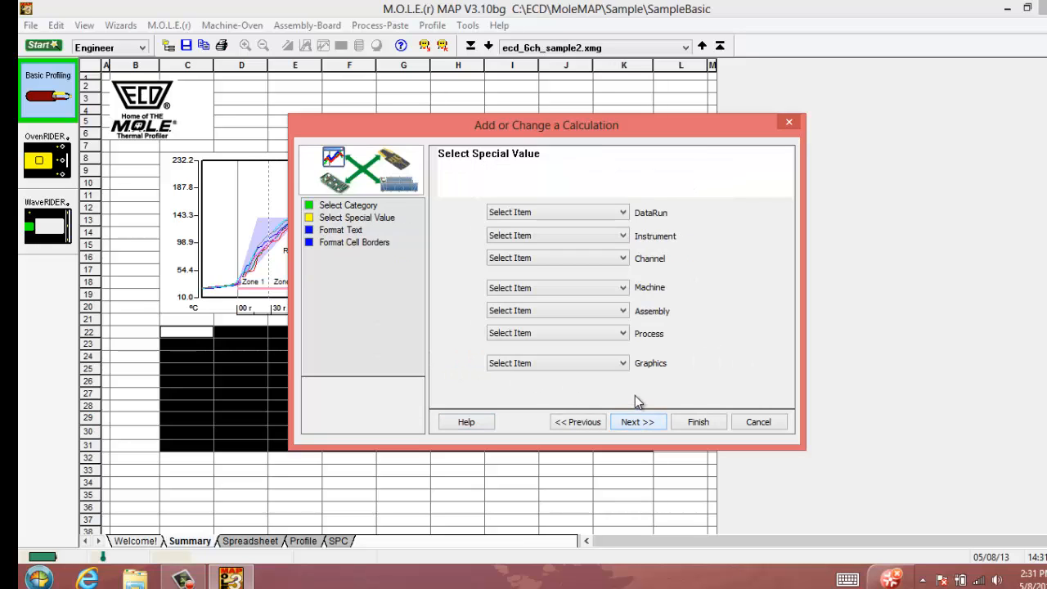
click(623, 363)
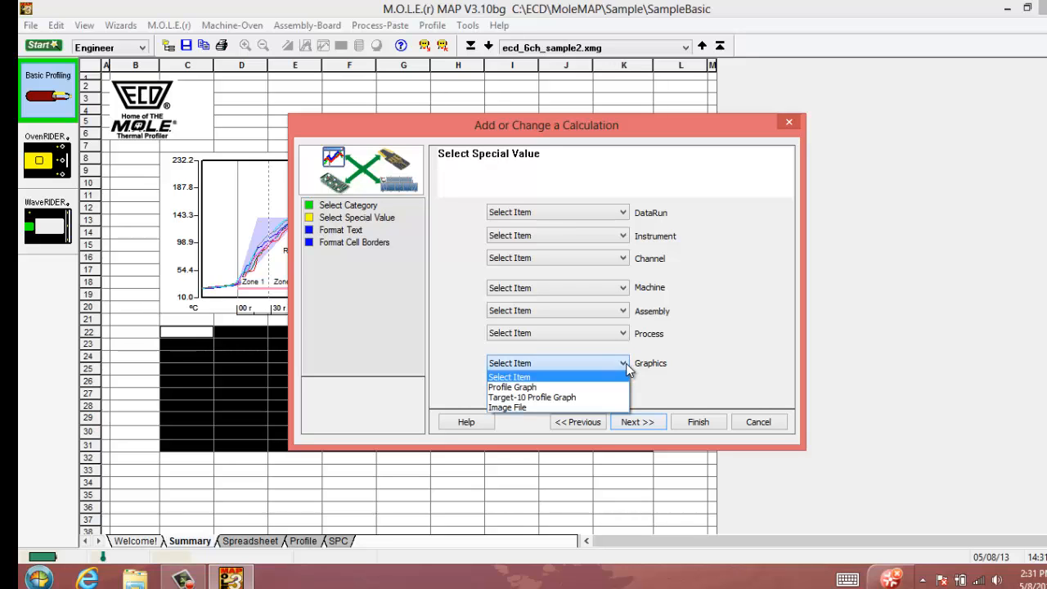
click(685, 237)
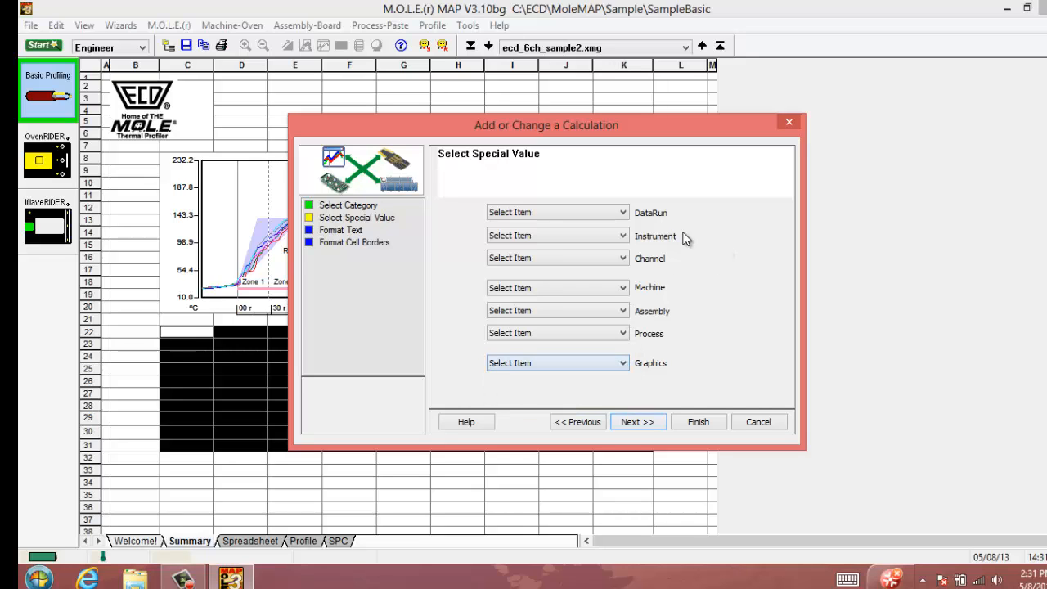
click(623, 212)
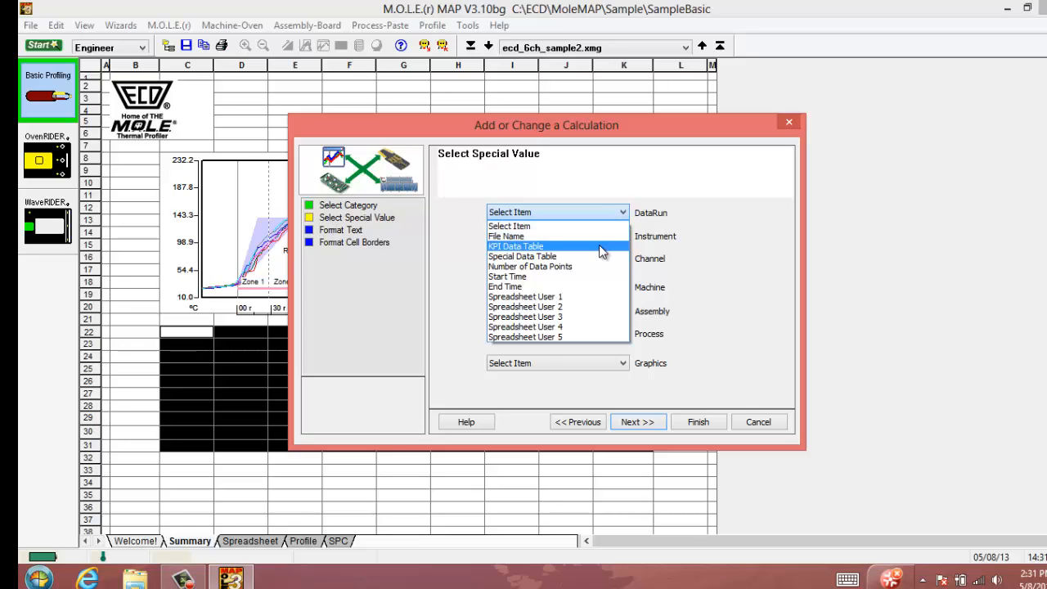
click(598, 246)
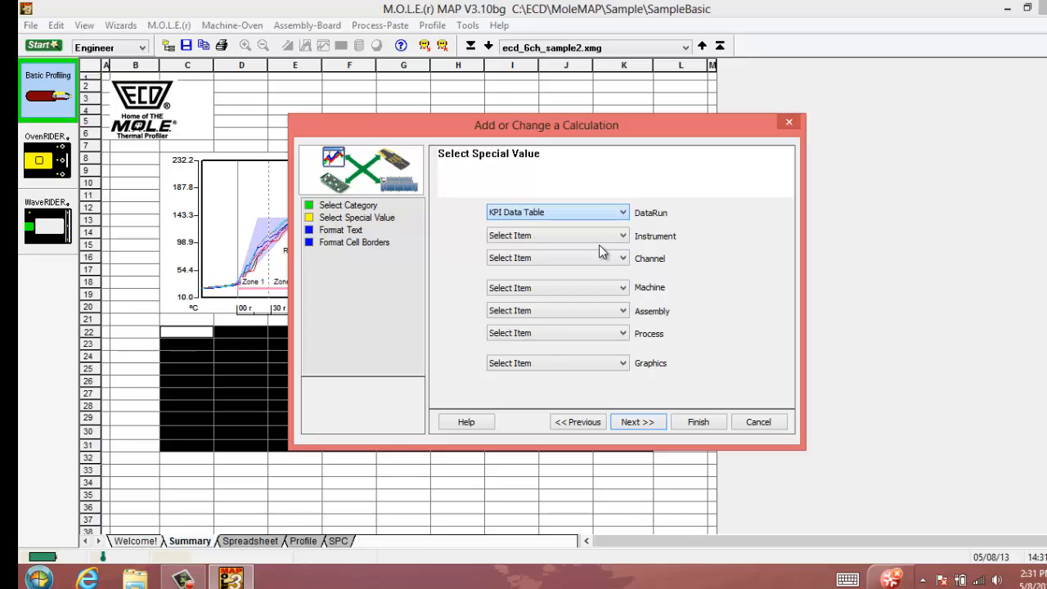
click(697, 424)
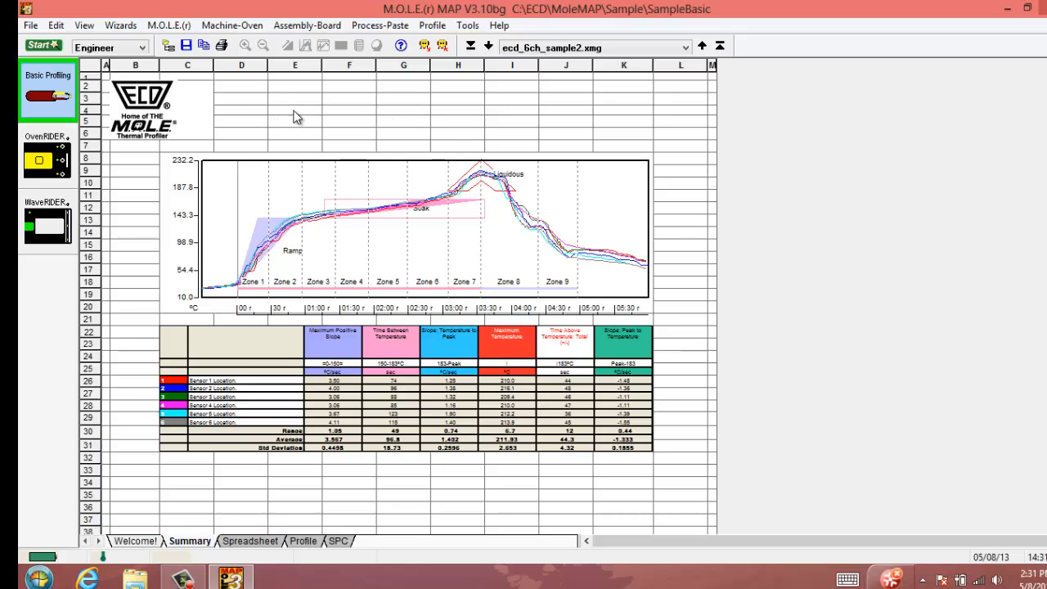
Step: Add the text label "Technical Report" at 14 points across cells E4 to I4, with a bottom cell border
drag(295, 110, 505, 116)
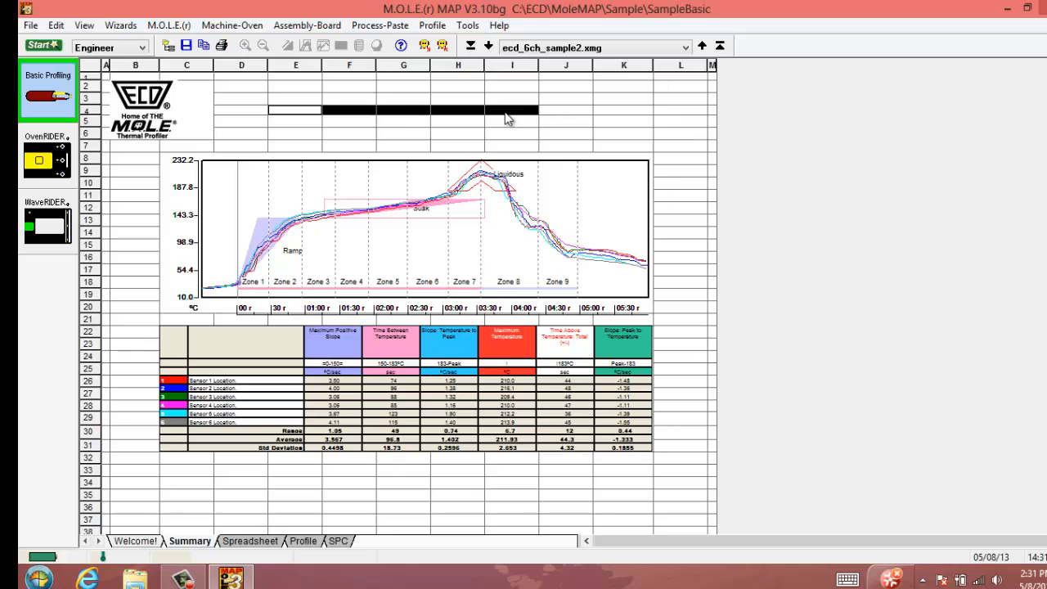
right_click(307, 115)
click(364, 120)
click(457, 214)
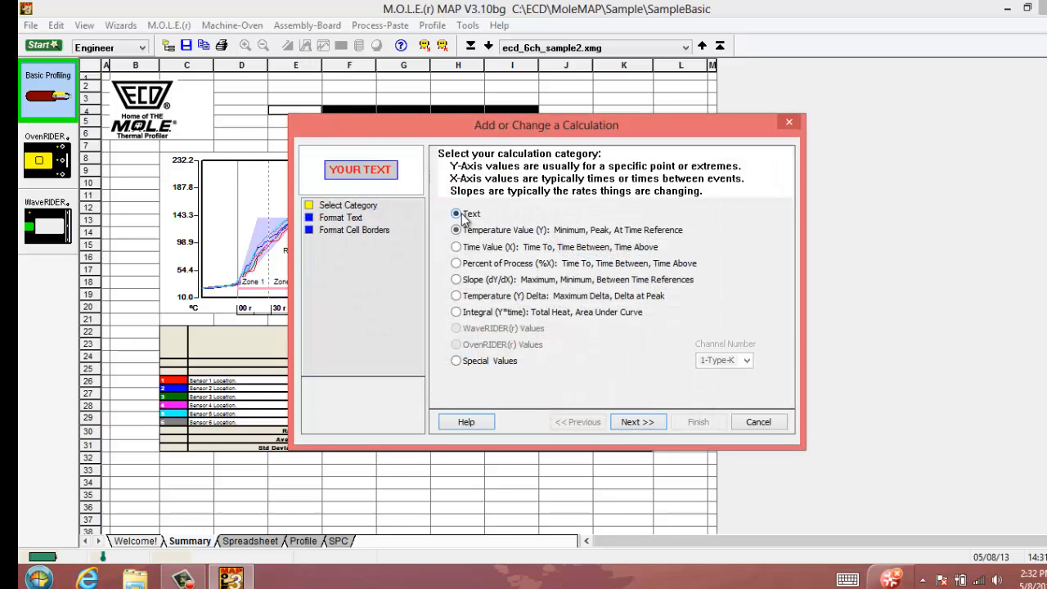
click(659, 426)
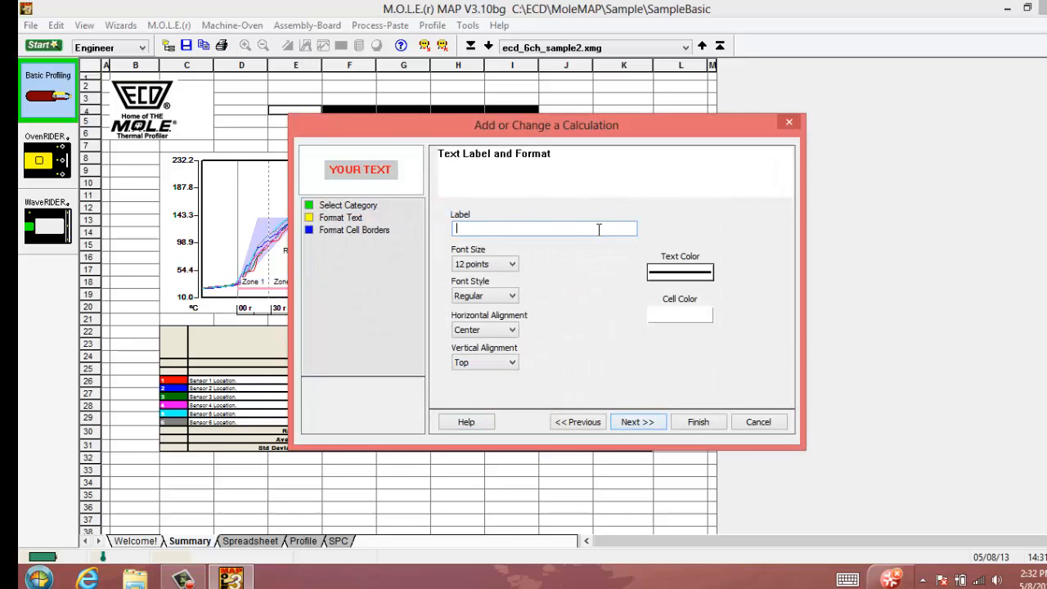
text(Technical Report)
click(495, 271)
click(497, 287)
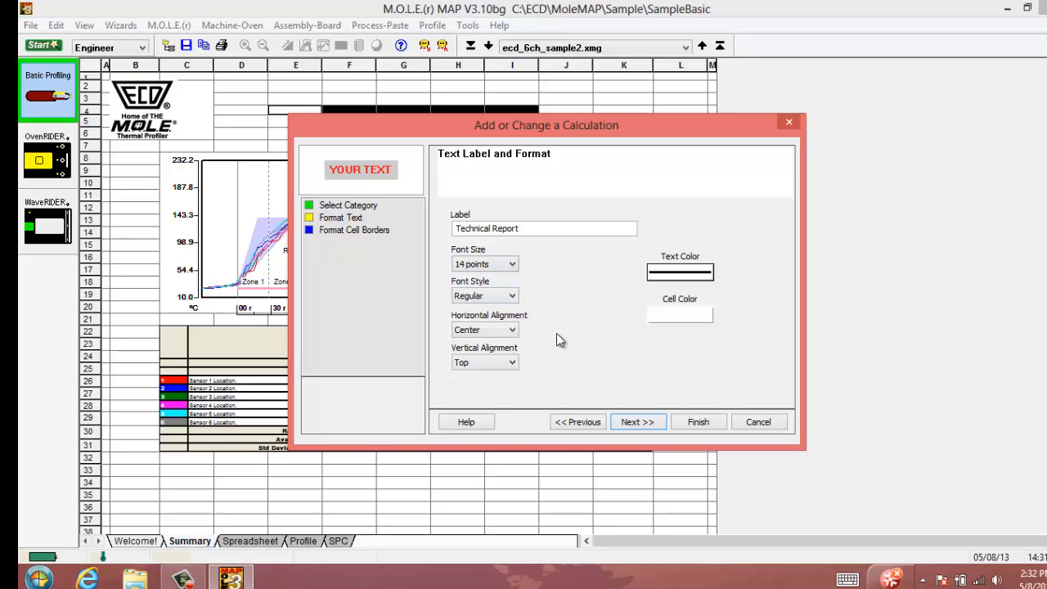
click(637, 421)
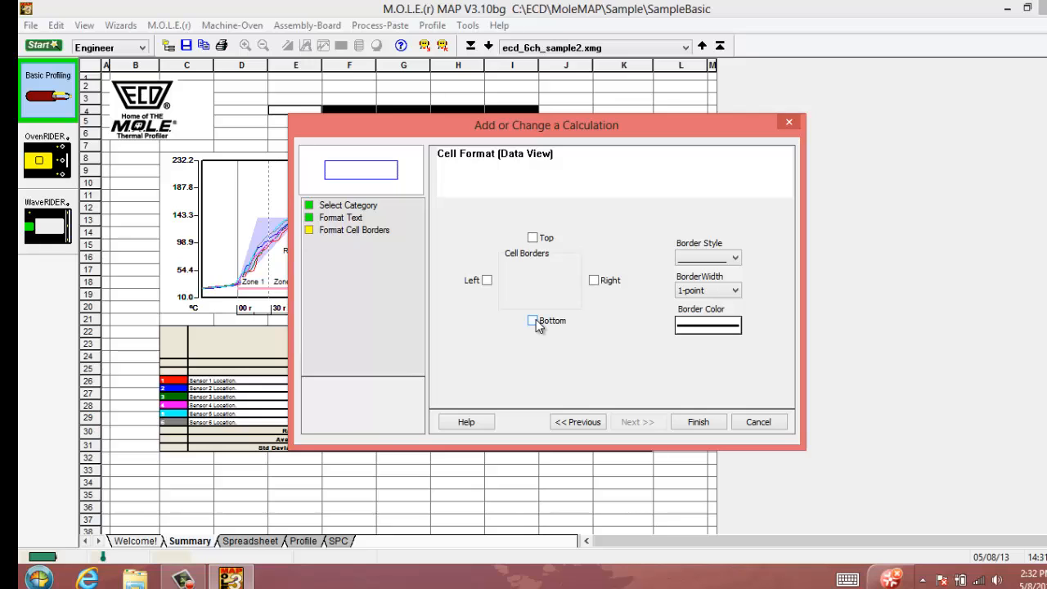
click(702, 423)
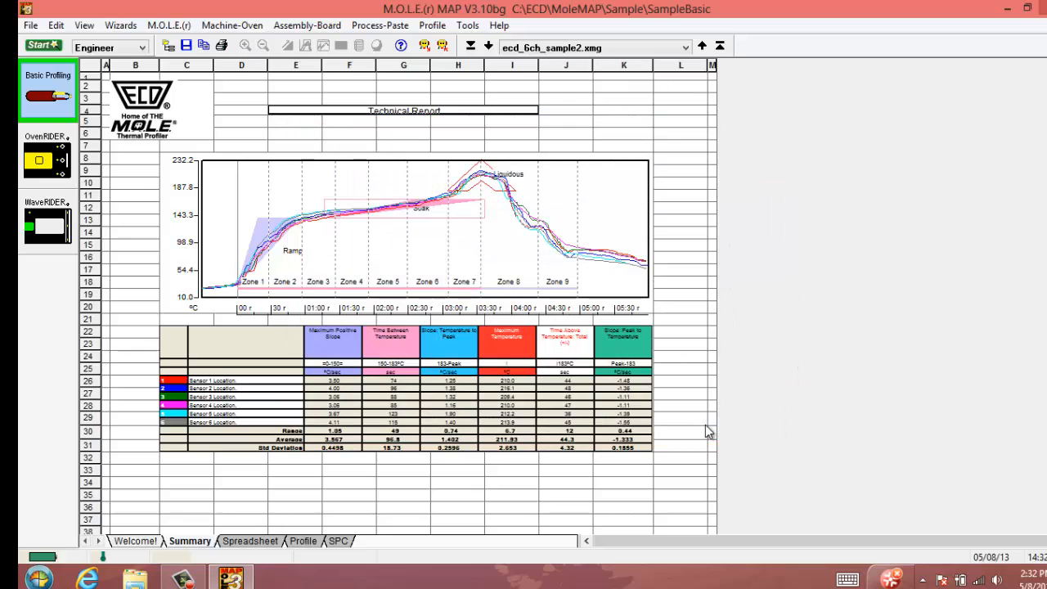
click(571, 115)
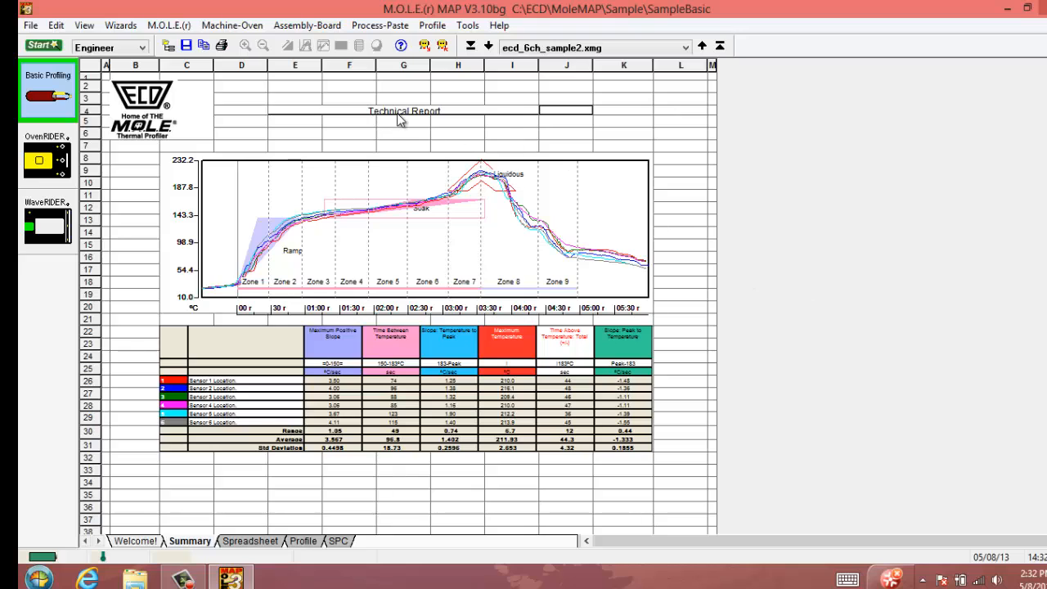
Step: Edit the Technical Report label to remove its bottom cell border
right_click(285, 113)
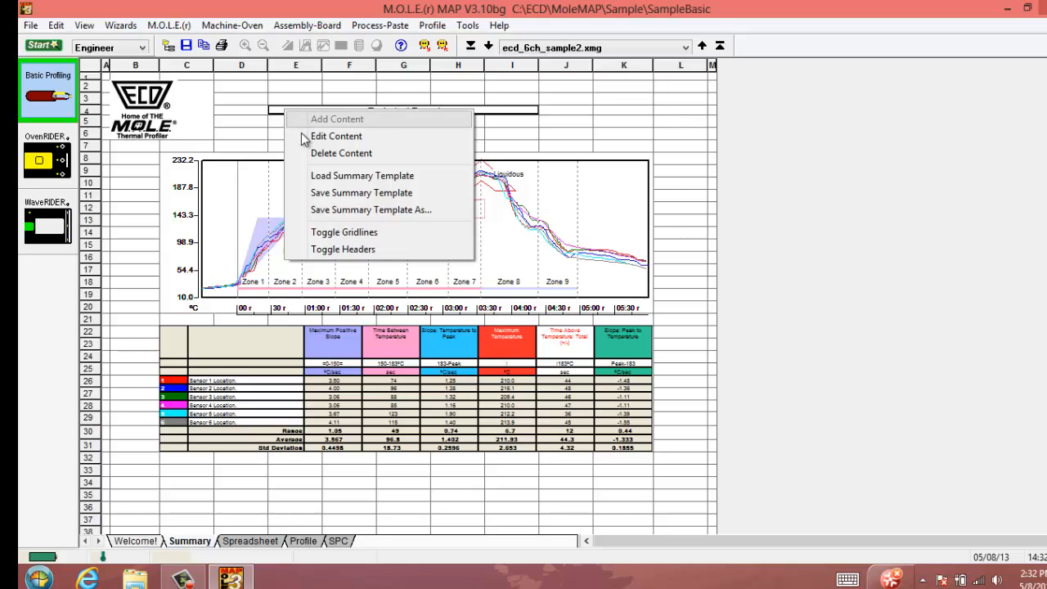
click(331, 141)
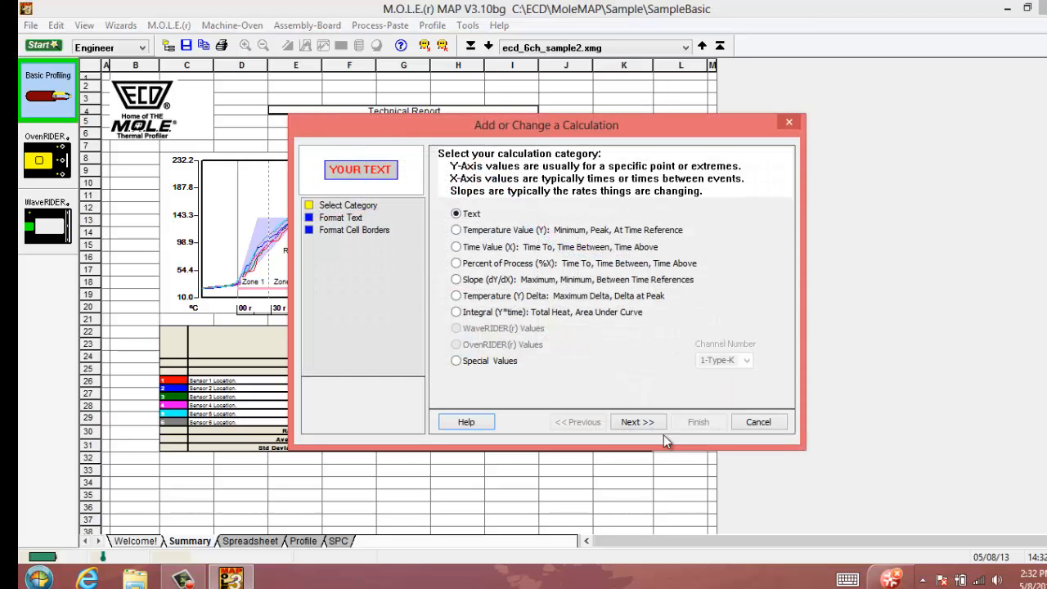
click(637, 422)
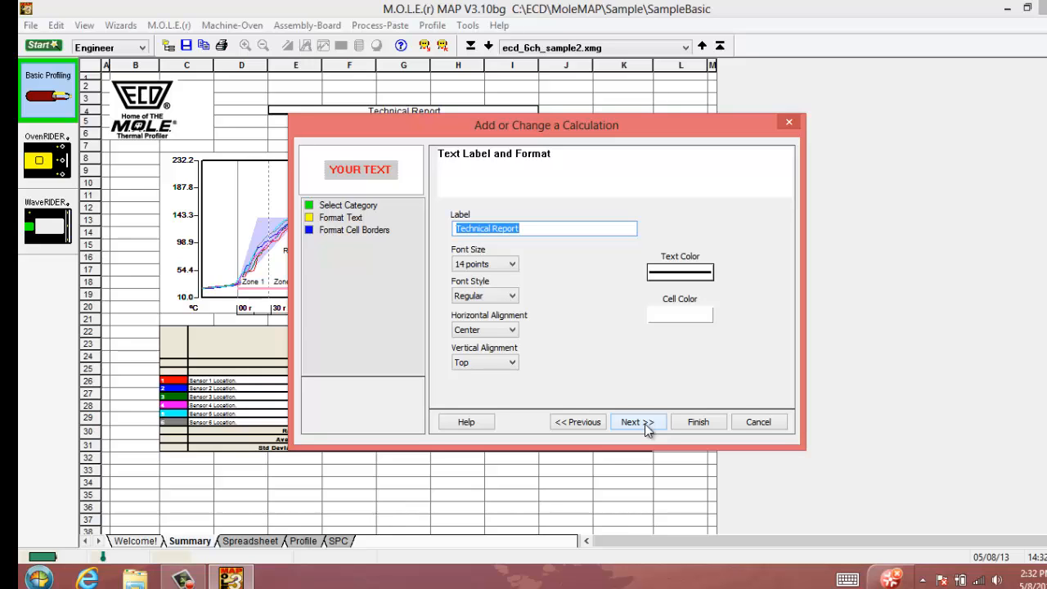
click(646, 426)
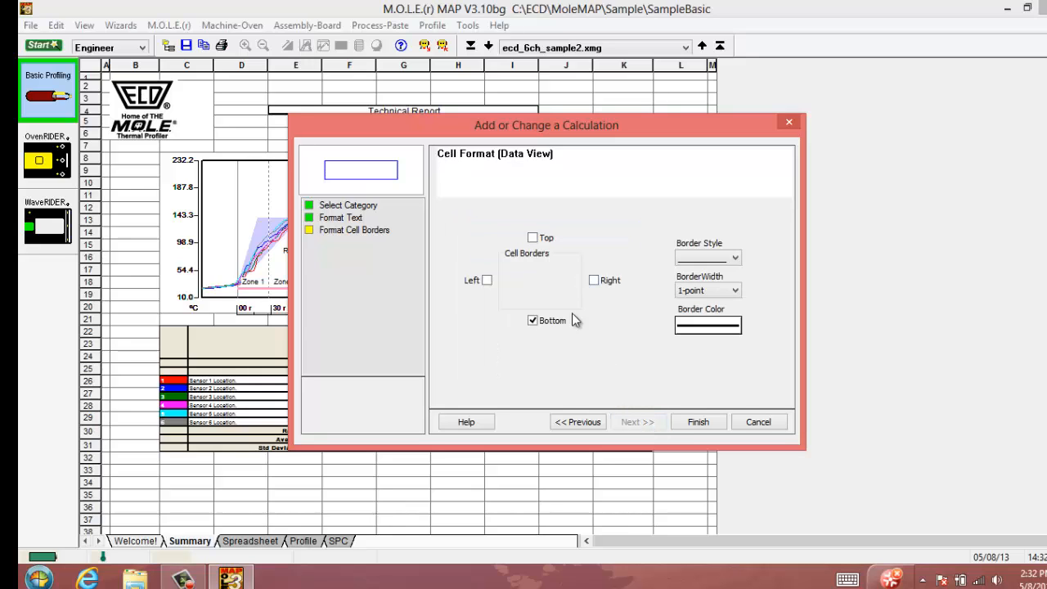
click(698, 422)
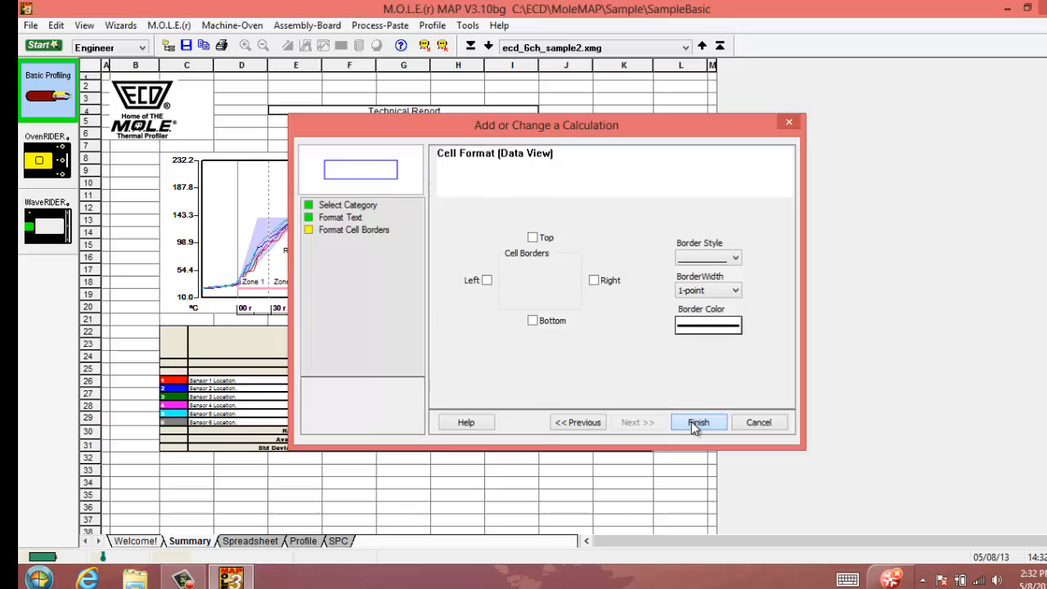
click(575, 100)
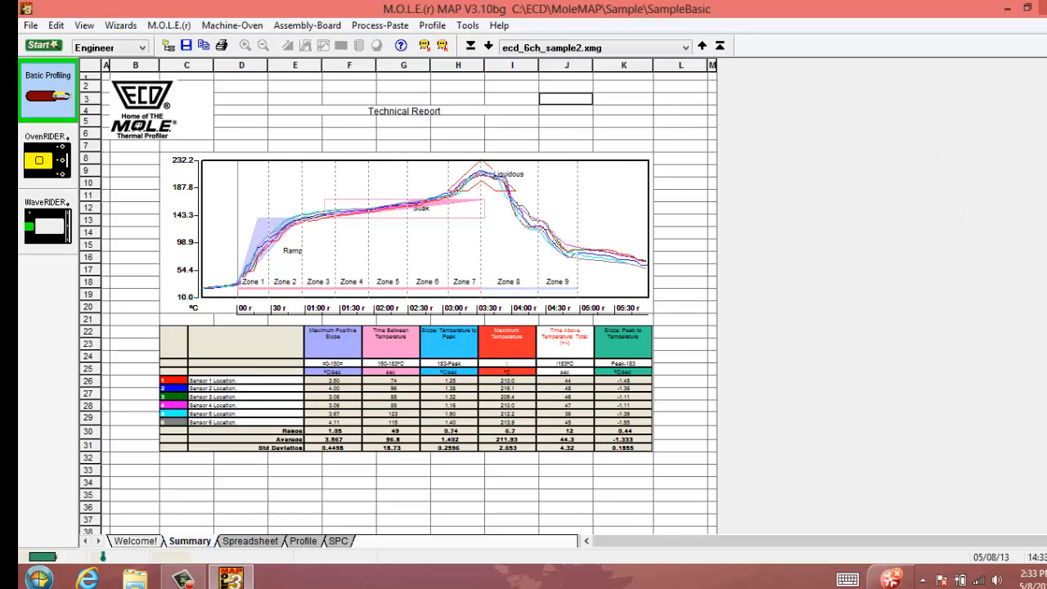
Step: Add the text label "Technician:" to cells C68 to D68 near the end of the summary sheet
scroll(398, 302, down, 5)
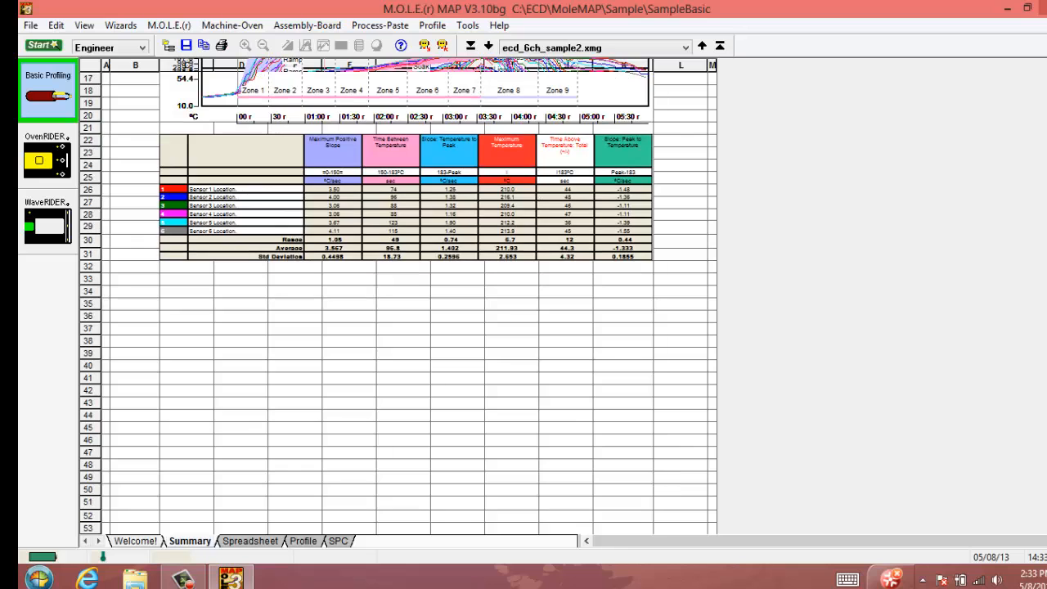
scroll(397, 303, down, 6)
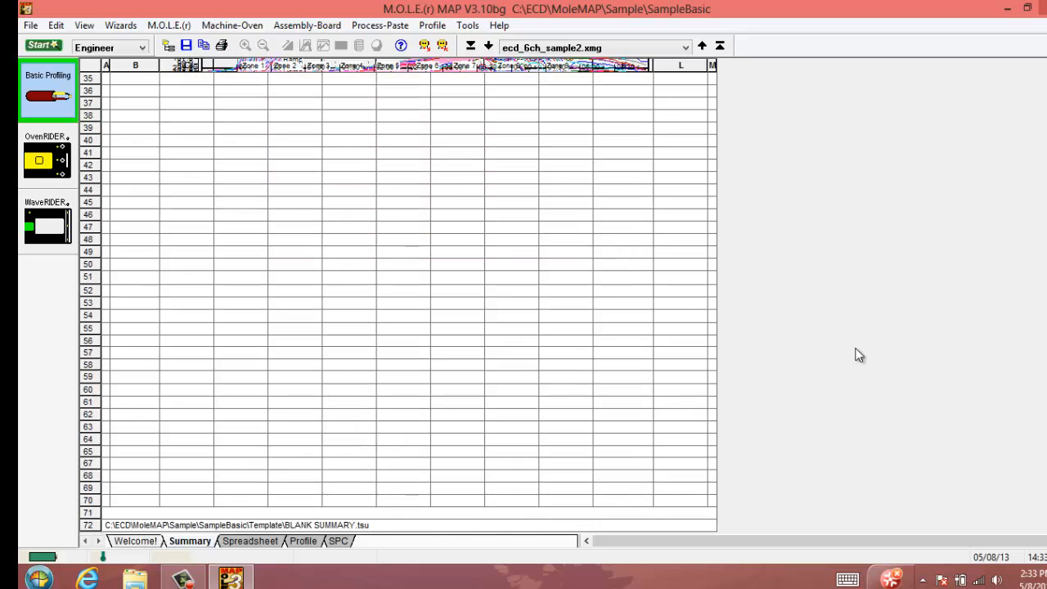
click(172, 476)
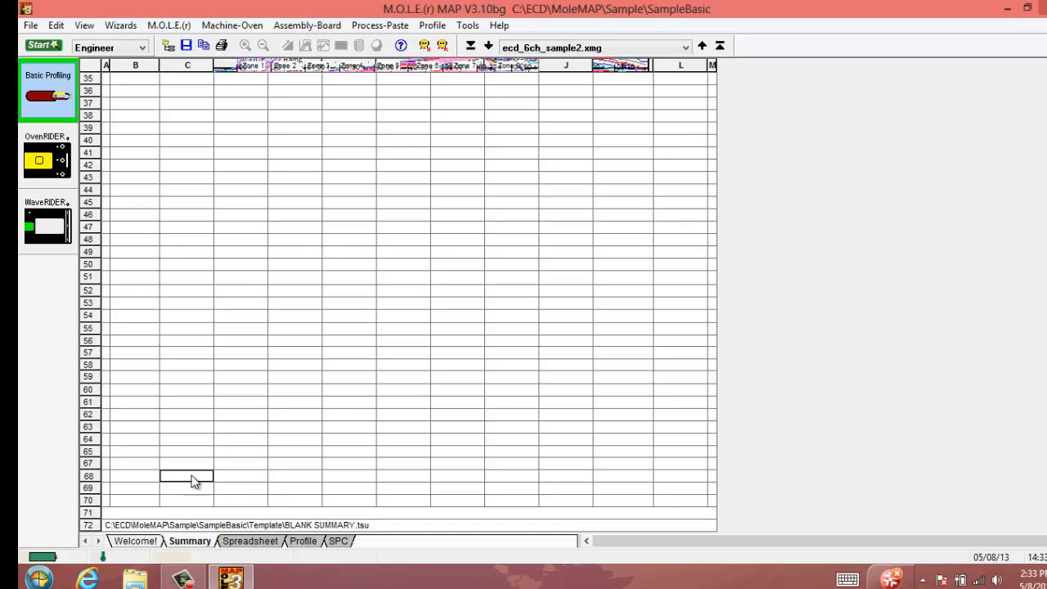
drag(195, 475, 227, 480)
right_click(197, 475)
click(267, 334)
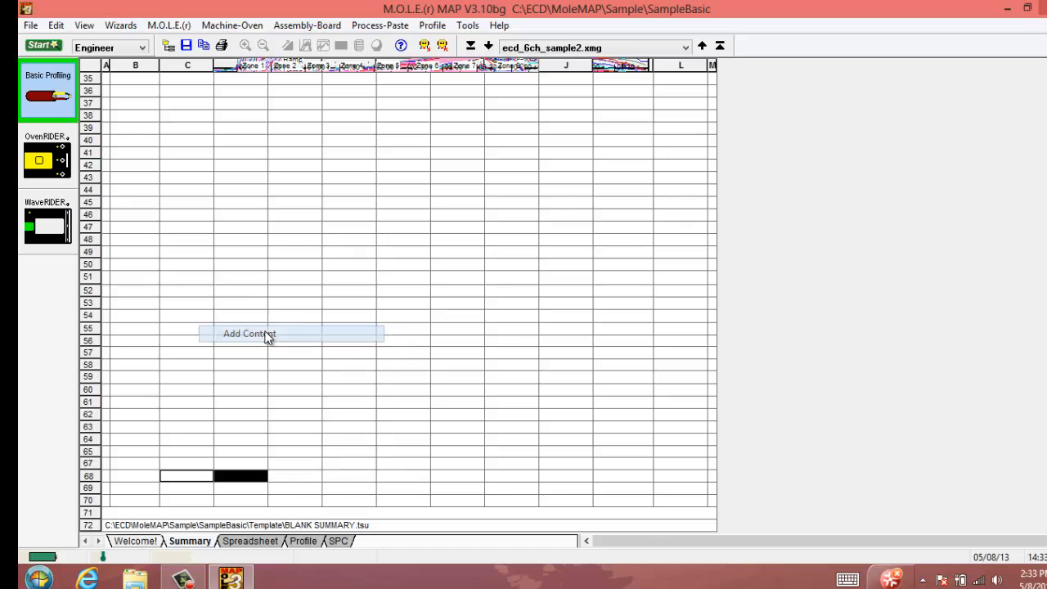
click(455, 213)
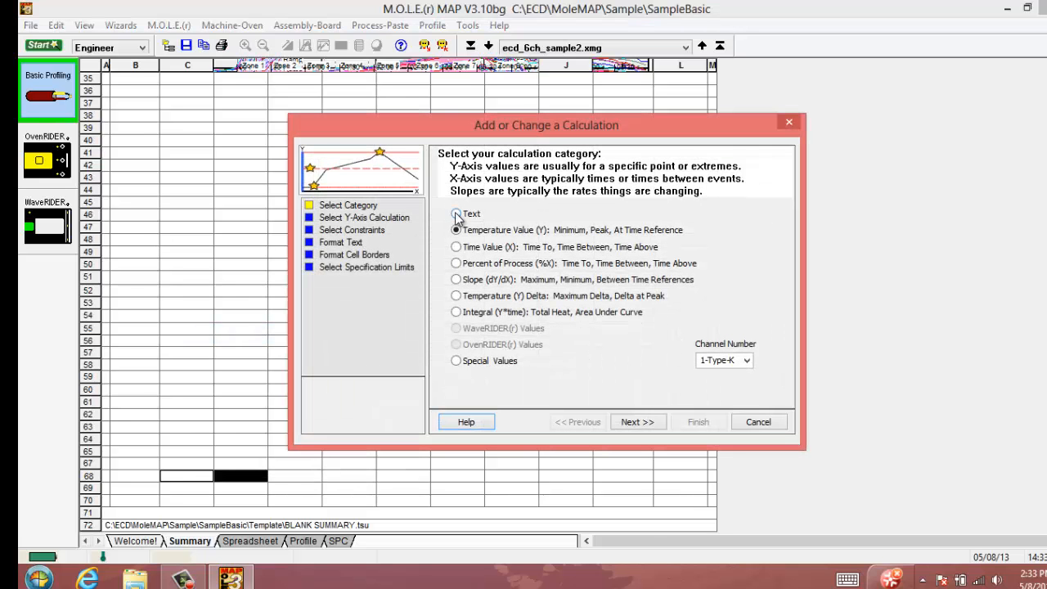
click(636, 422)
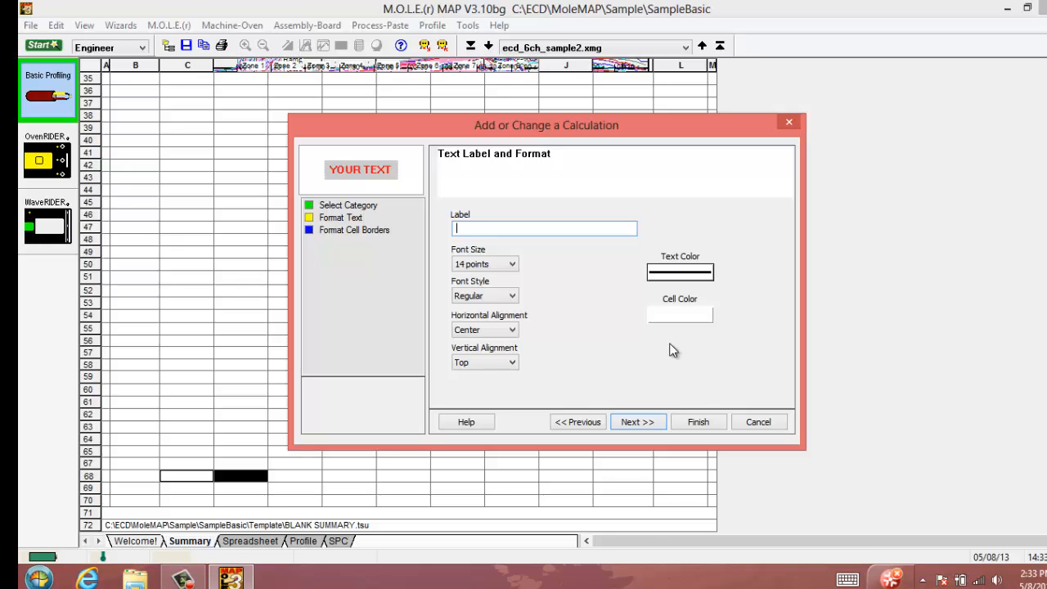
text(Technician:)
click(697, 422)
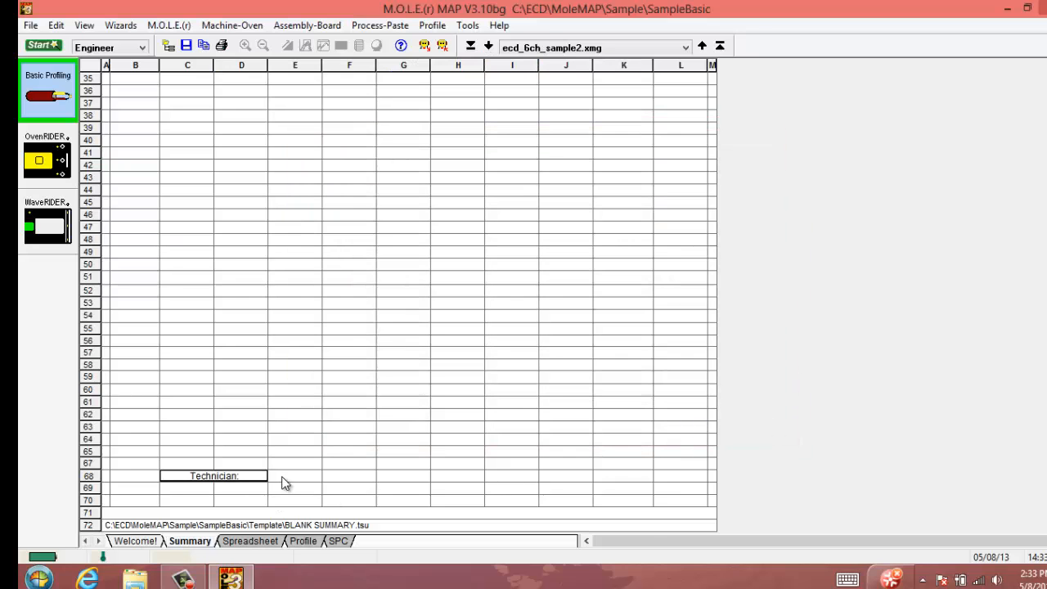
Step: Add an empty text label with a bottom border across cells E68 to G68 as the technician's signature line
drag(281, 475, 418, 480)
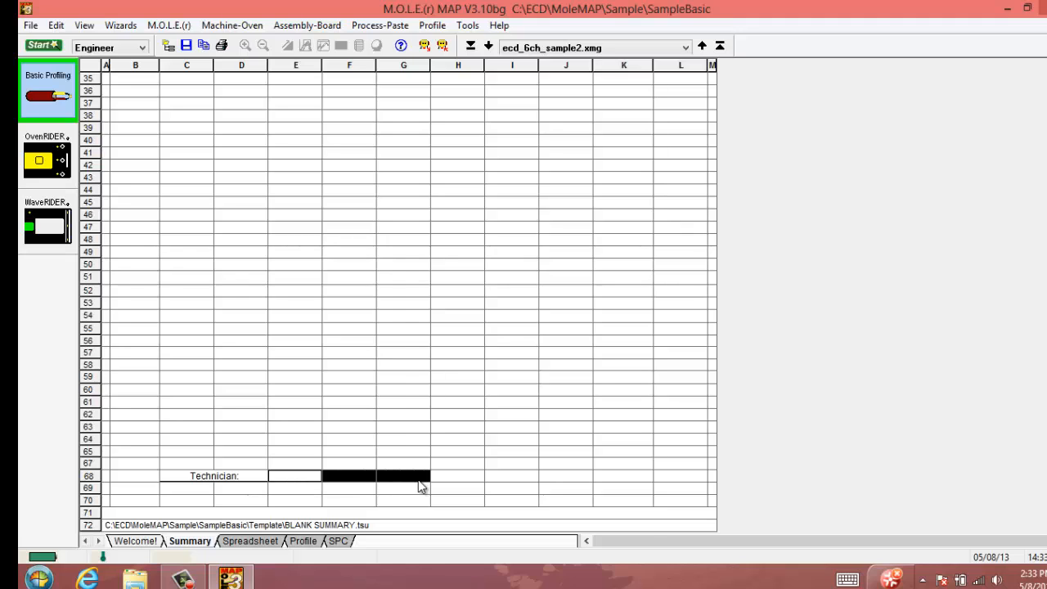
right_click(299, 476)
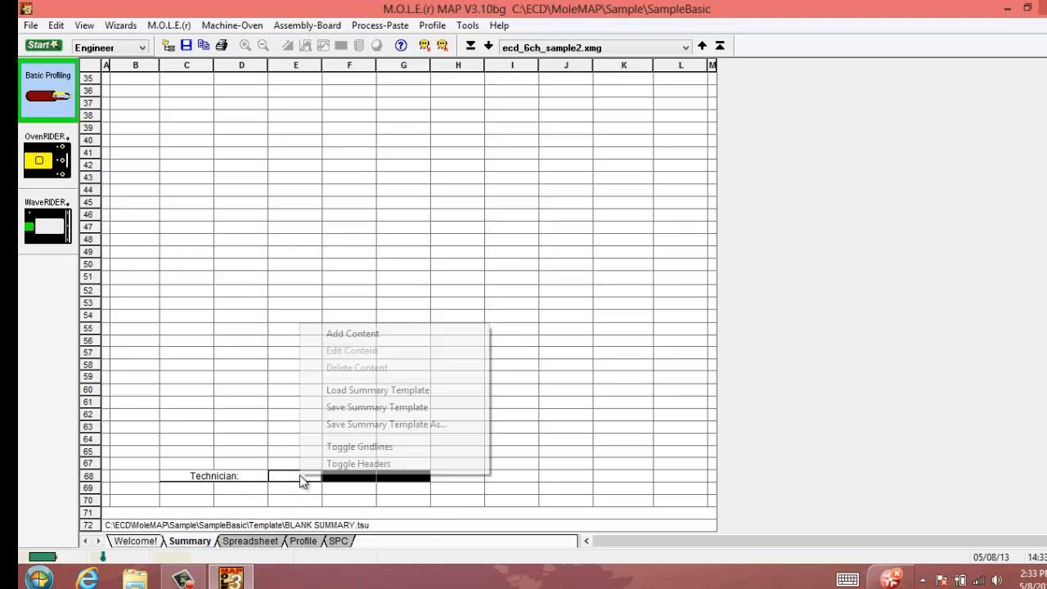
click(356, 335)
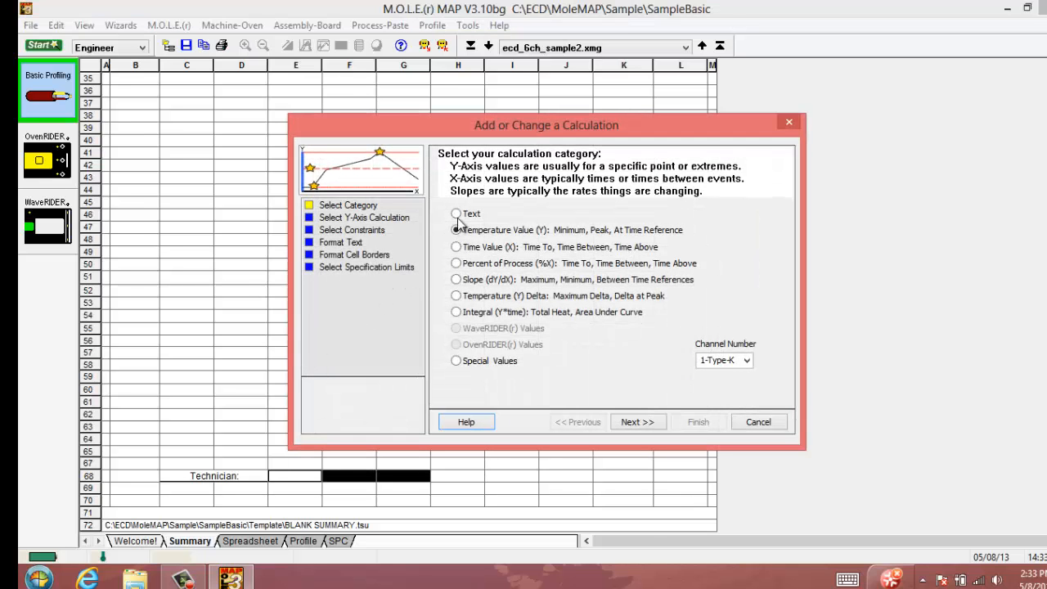
click(456, 214)
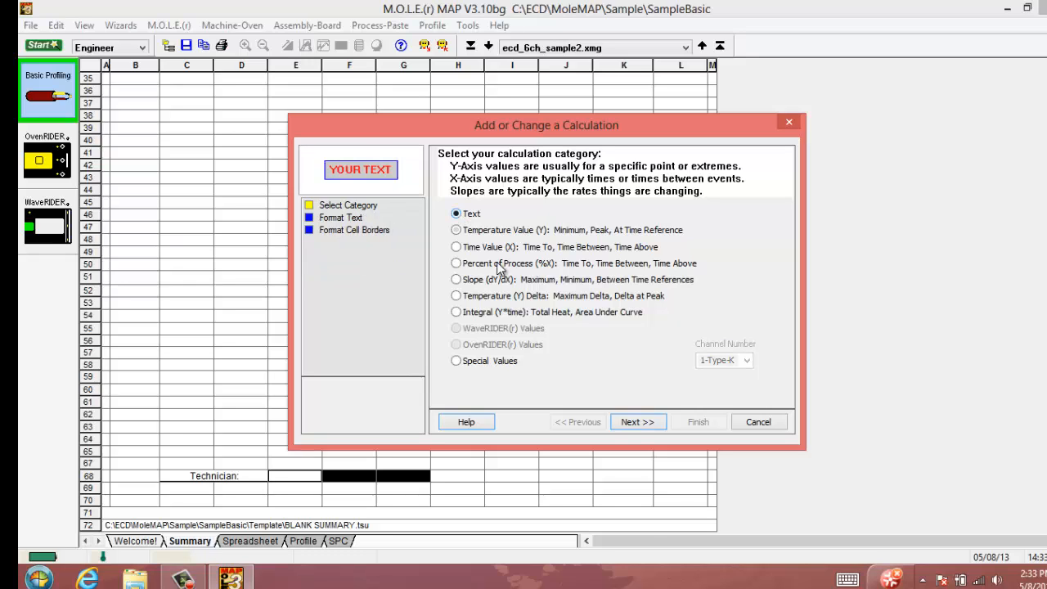
click(637, 423)
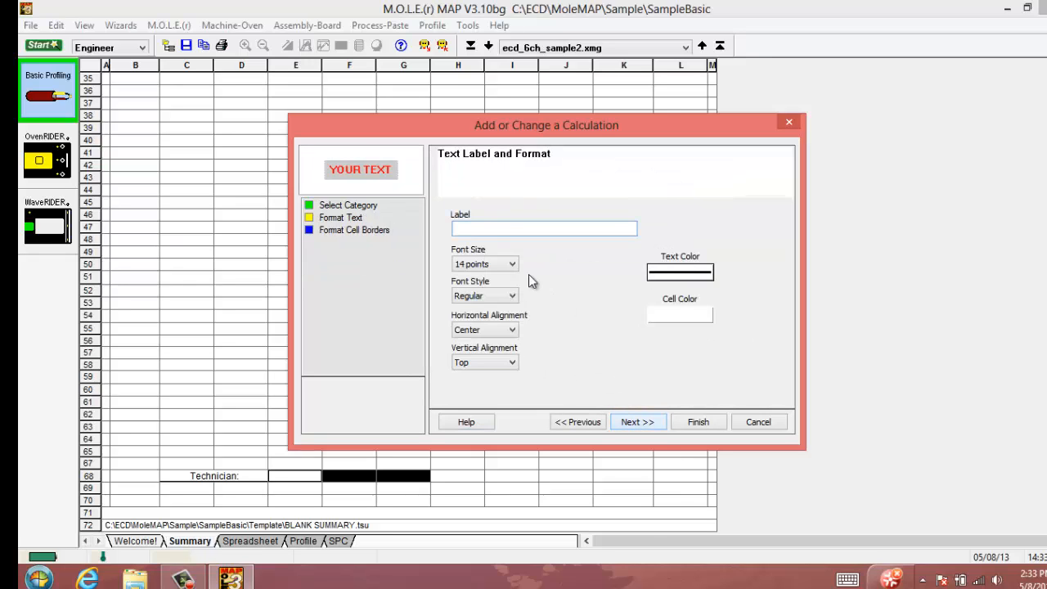
click(645, 423)
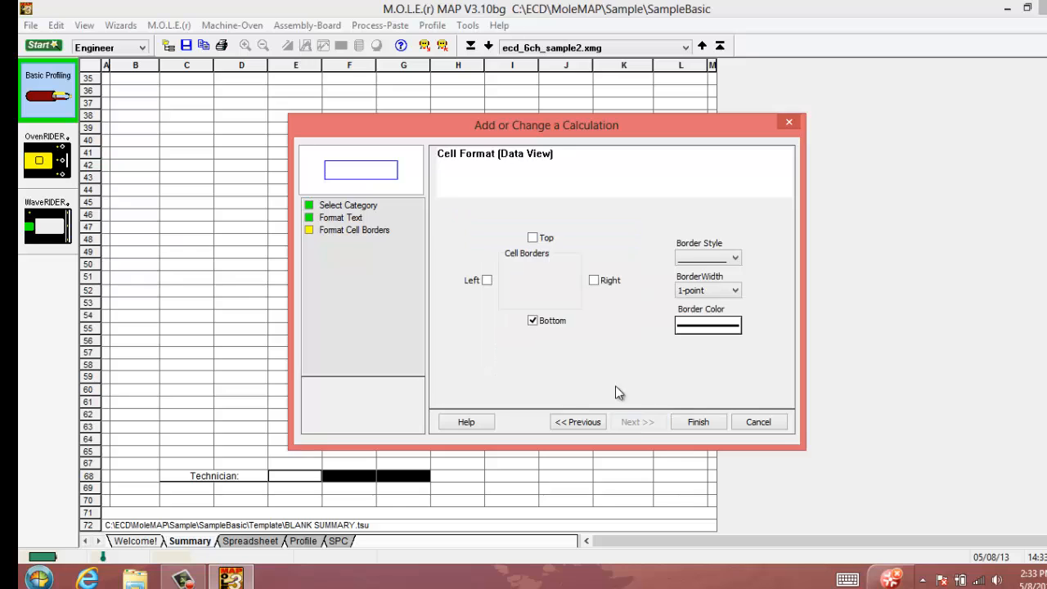
click(700, 422)
click(546, 406)
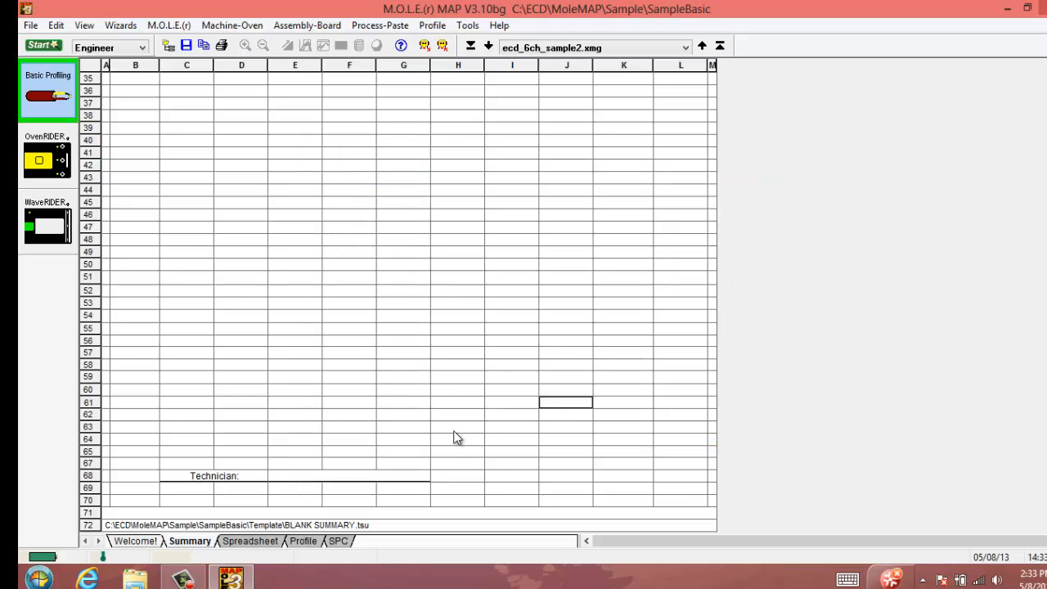
Step: Turn off the gridlines on the summary sheet and check the page's appearance
right_click(400, 283)
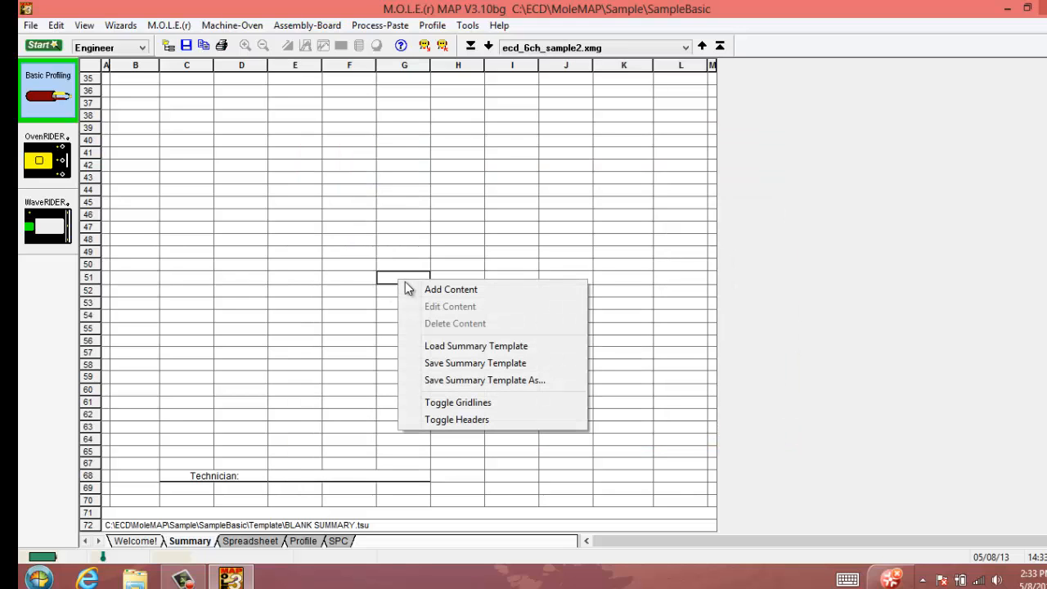
click(437, 403)
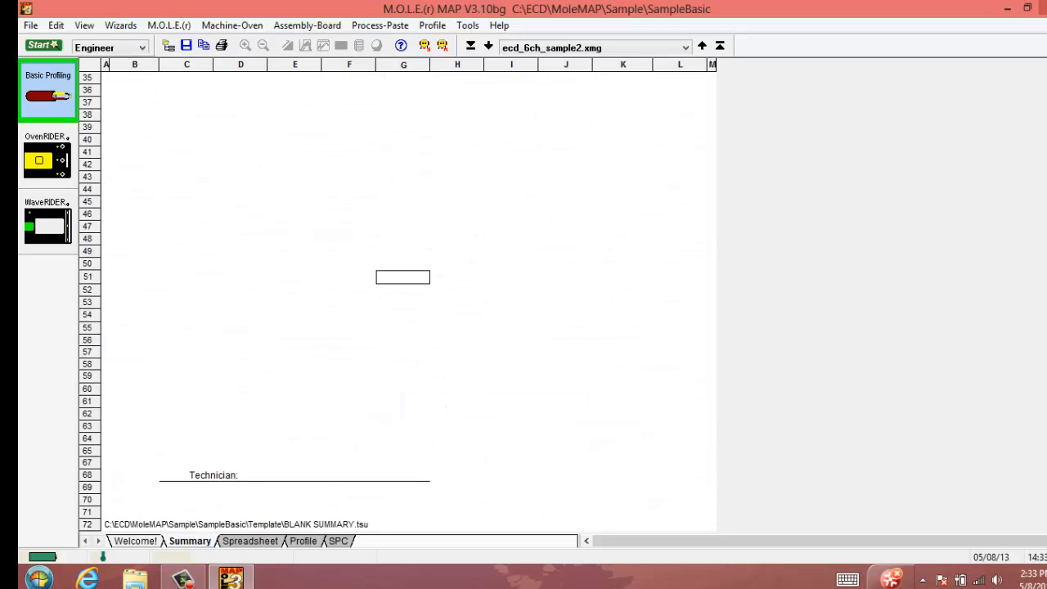
scroll(1037, 324, up, 8)
scroll(409, 294, up, 4)
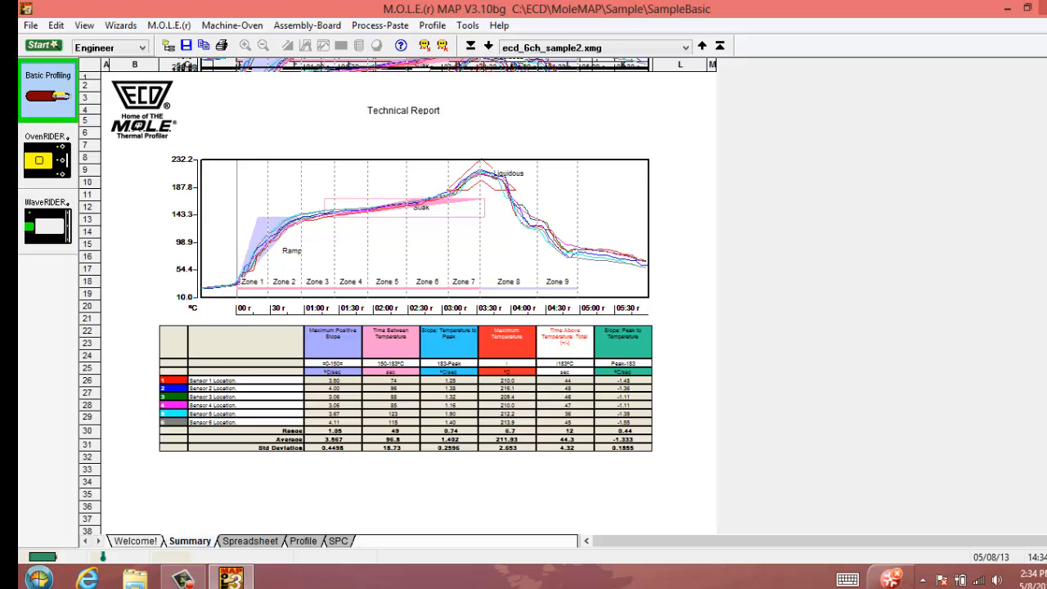
scroll(409, 303, down, 1)
scroll(409, 303, up, 1)
Step: Hide the row and column headers on the summary sheet and look over the page from title to technician line
right_click(421, 486)
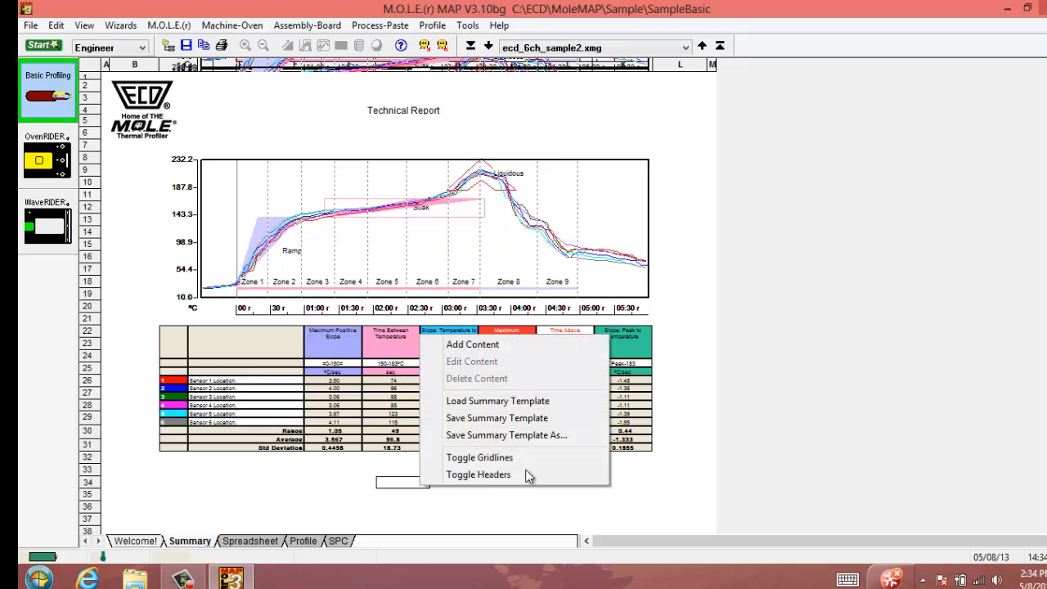
click(476, 473)
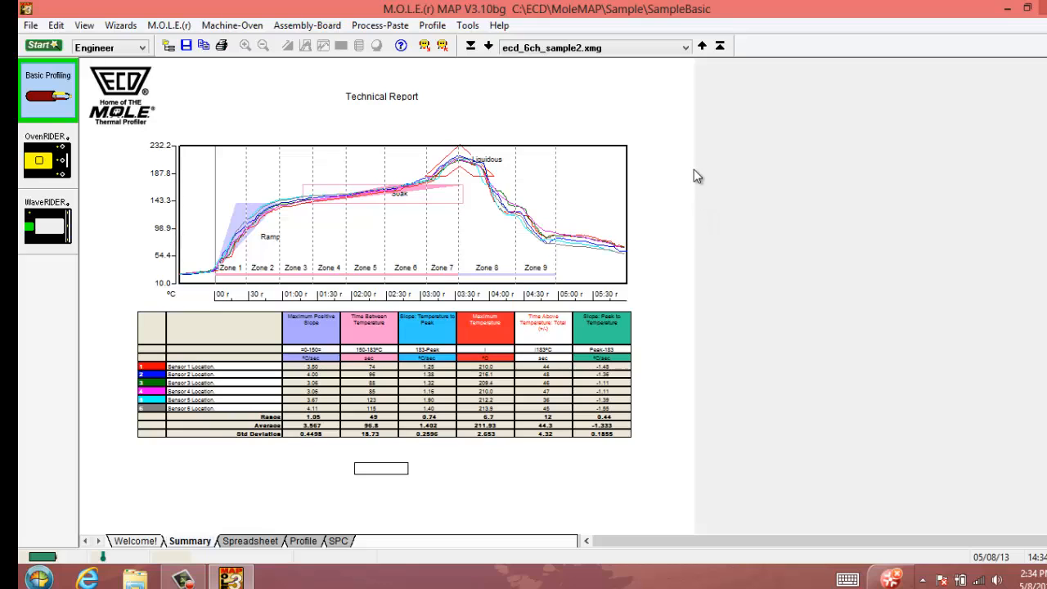
click(644, 179)
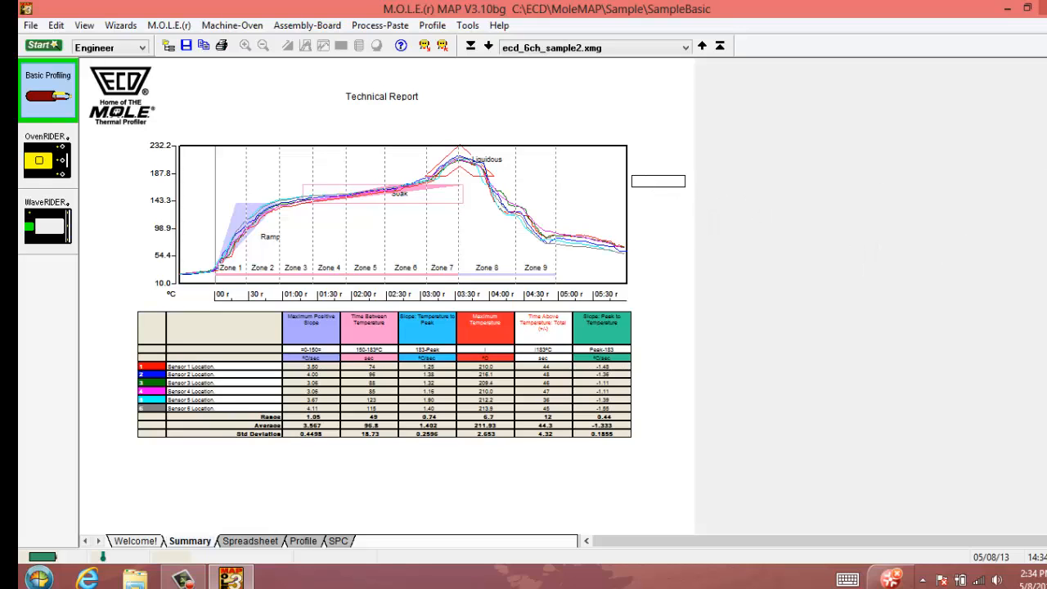
scroll(386, 294, down, 10)
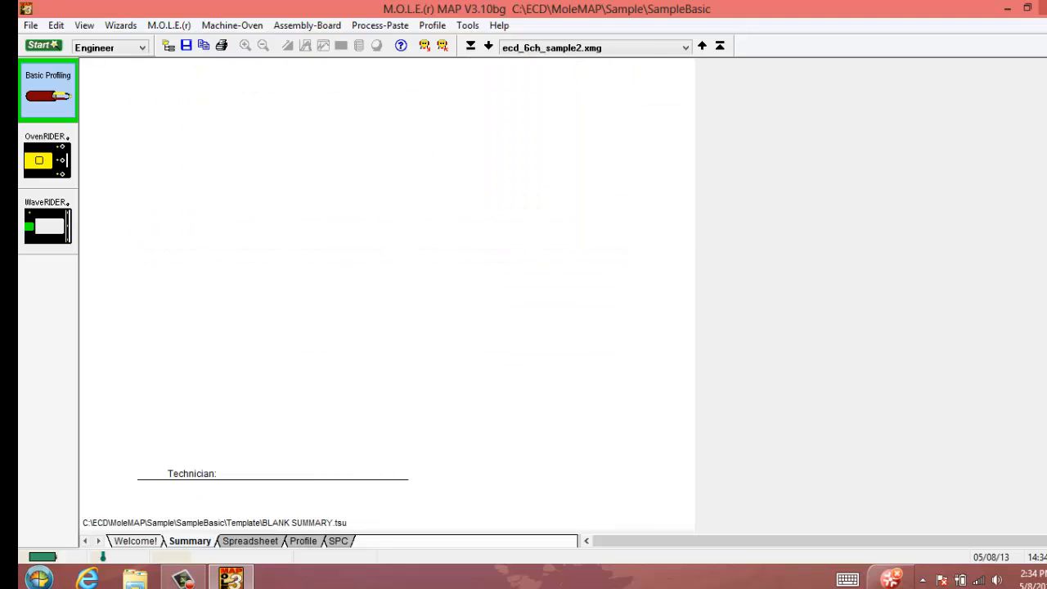
scroll(386, 295, up, 10)
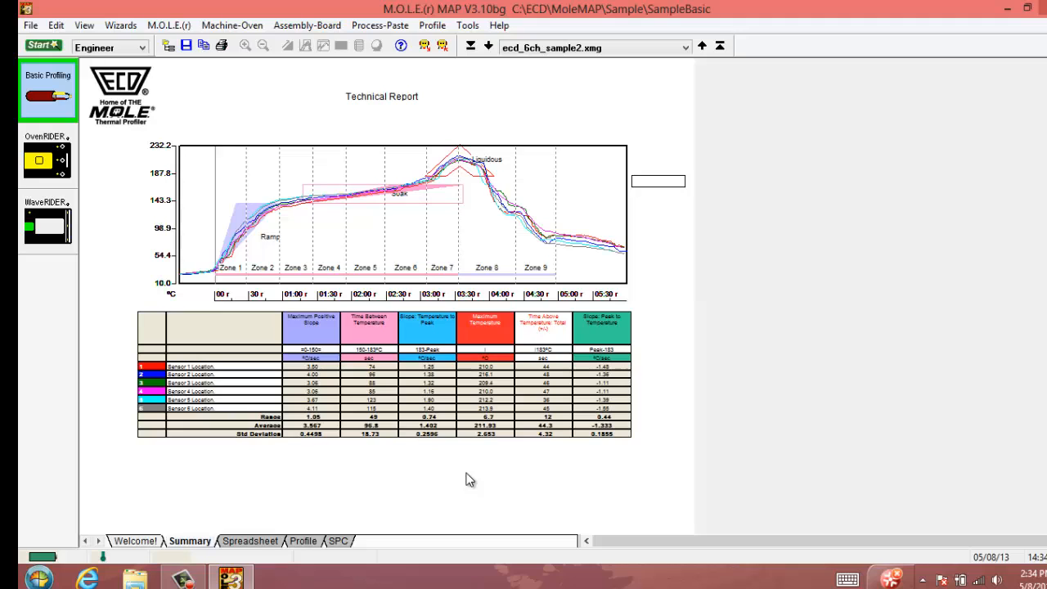
Step: Examine the calculation categories offered for adding content to a blank cell beneath the data table, without adding anything
right_click(318, 478)
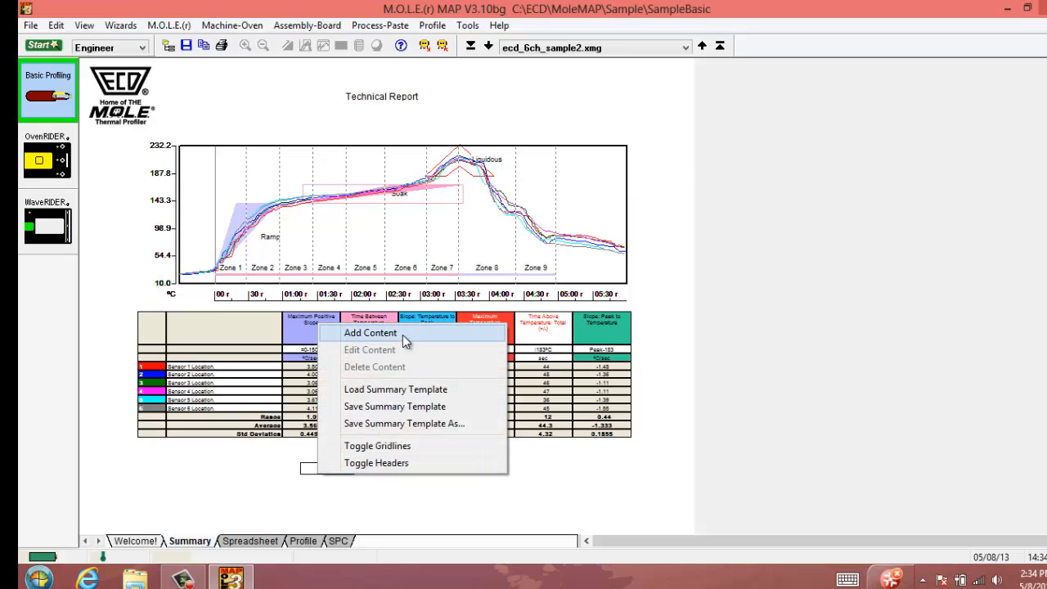
click(403, 335)
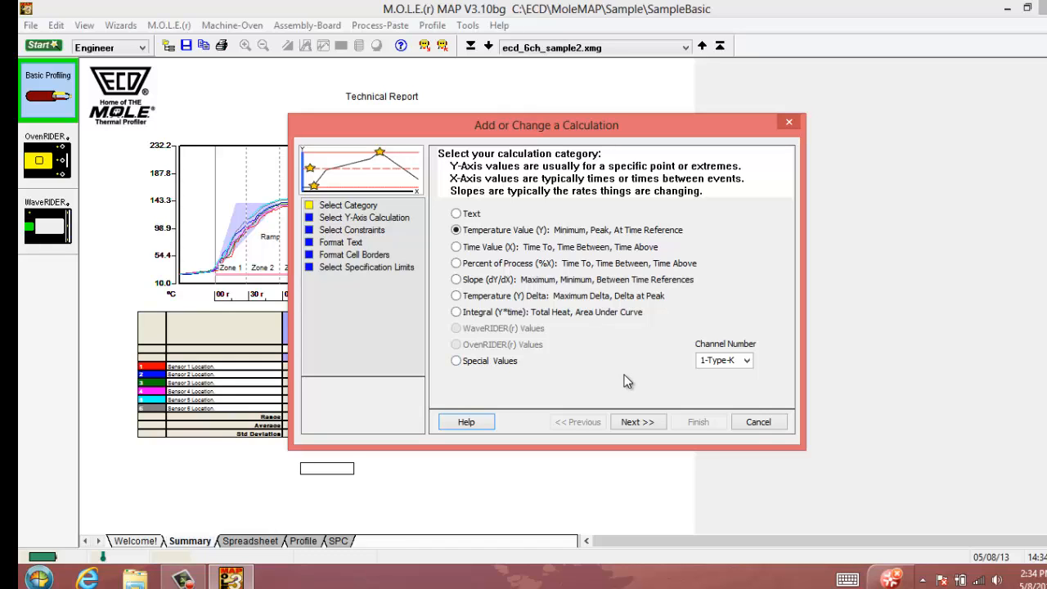
click(758, 422)
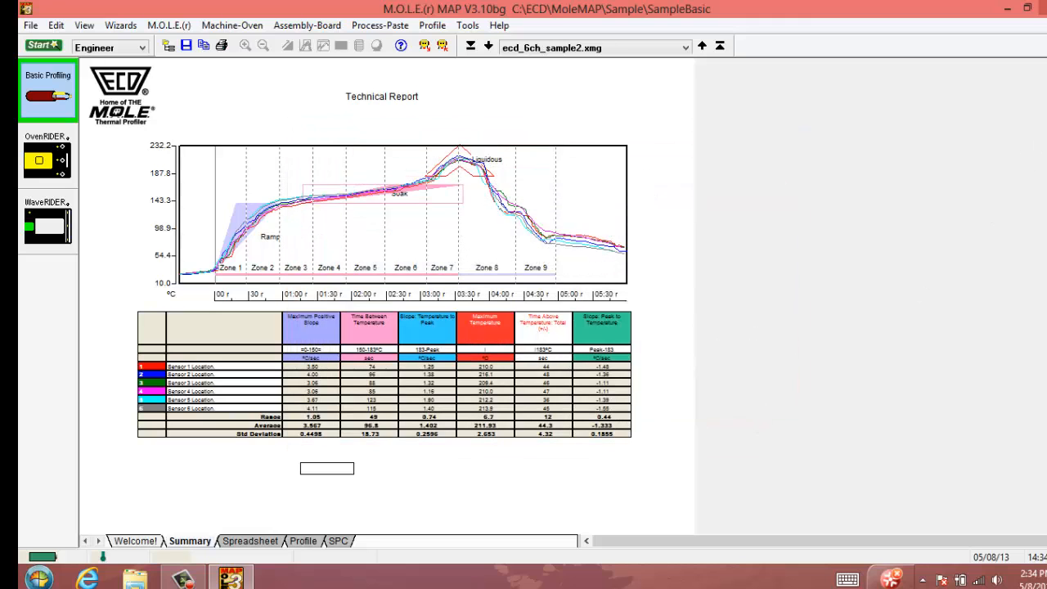
scroll(384, 294, down, 5)
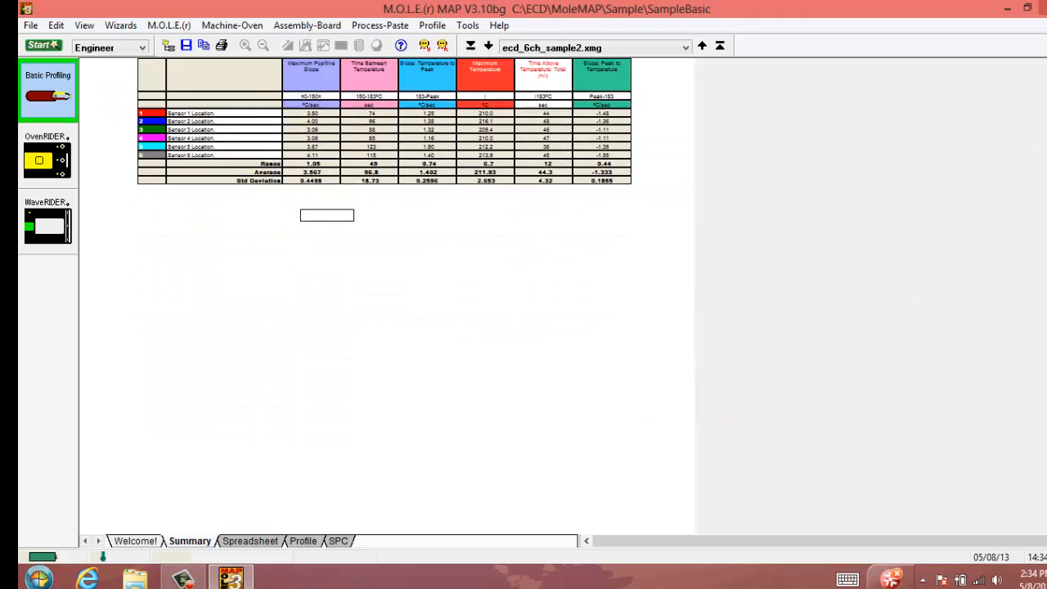
scroll(385, 294, down, 3)
scroll(385, 295, up, 7)
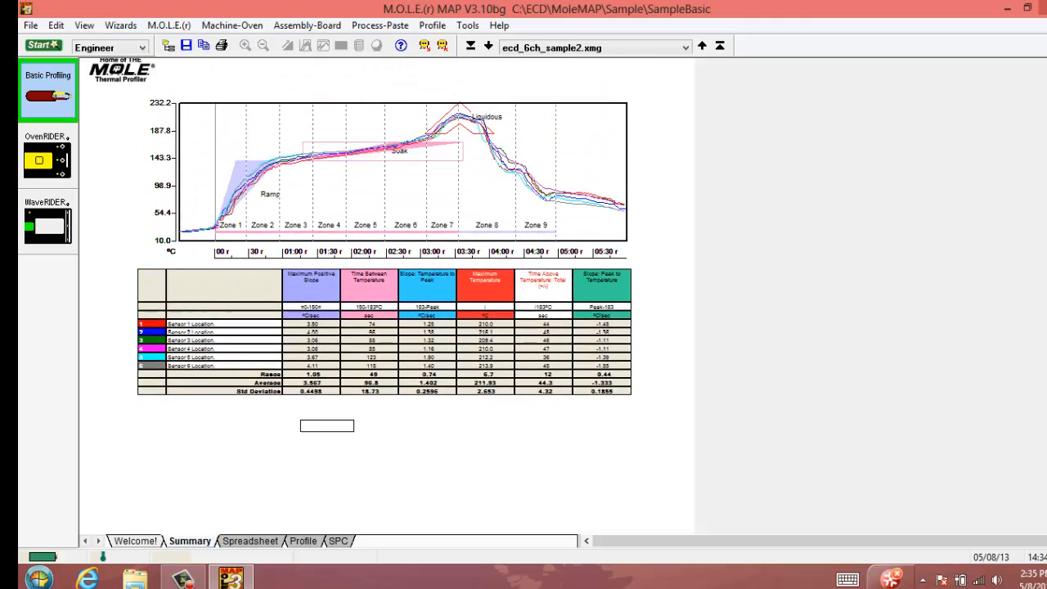